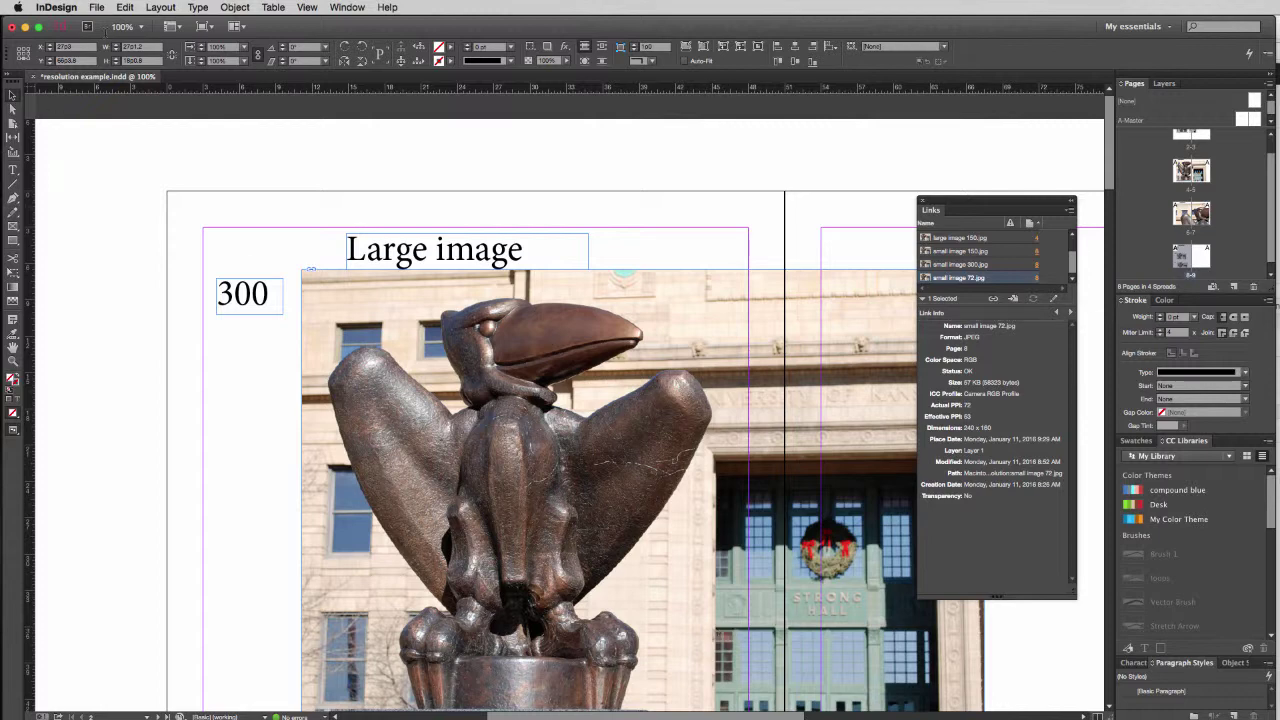
Open InDesign's File menu to reach the Export command
{"action": "left_click", "coordinate": [97, 9]}
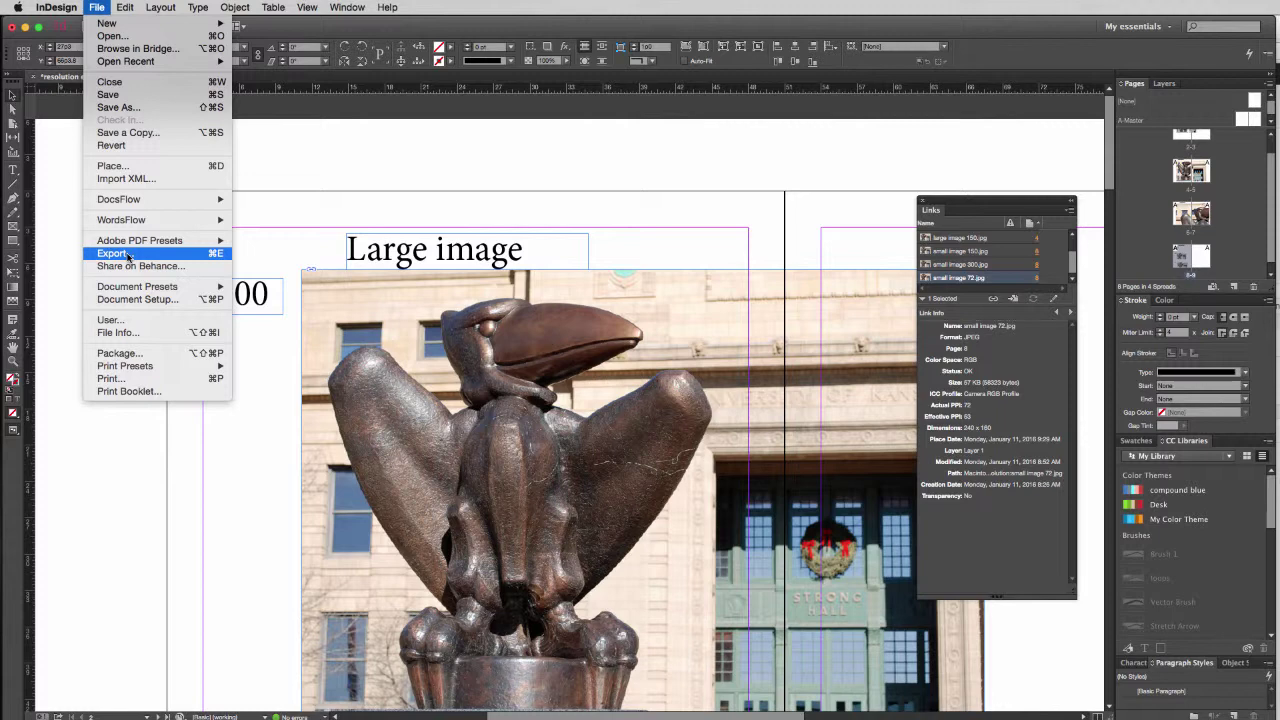
Export the document as 'resolution example.pdf' in Adobe PDF (Print) format
{"action": "left_click", "coordinate": [128, 257]}
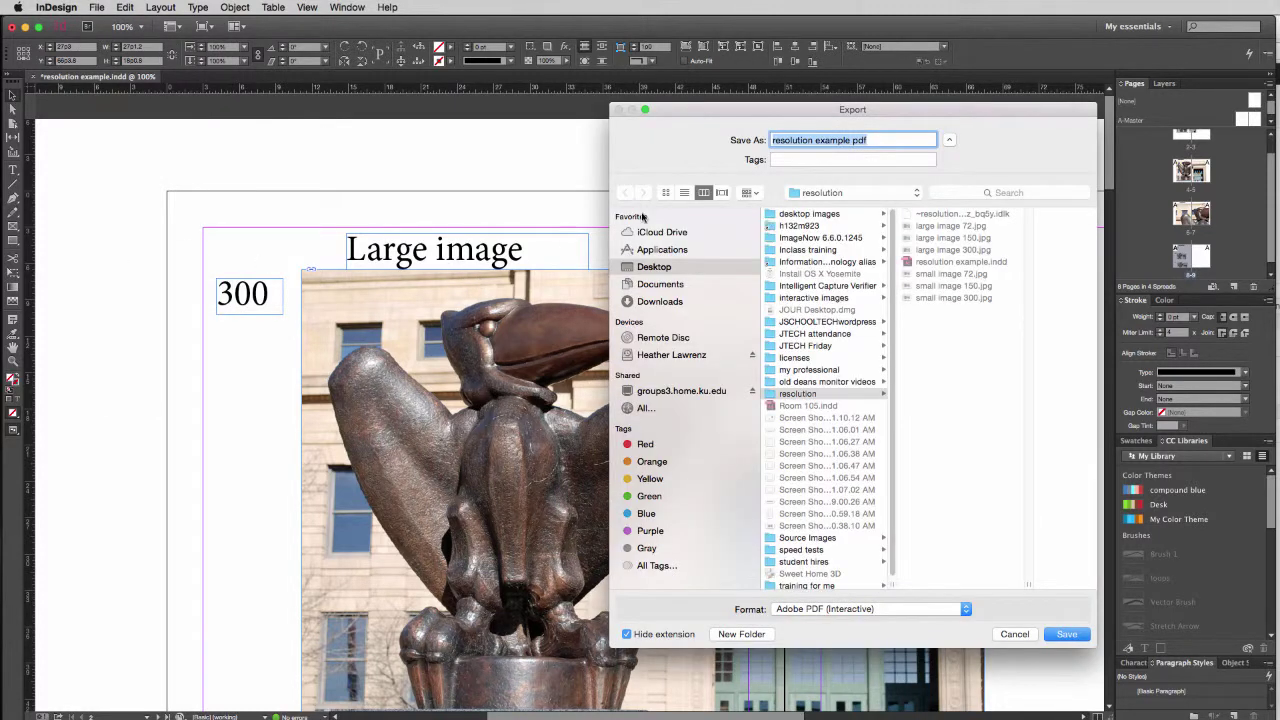
{"action": "left_click_drag", "start_coordinate": [918, 113], "coordinate": [866, 114]}
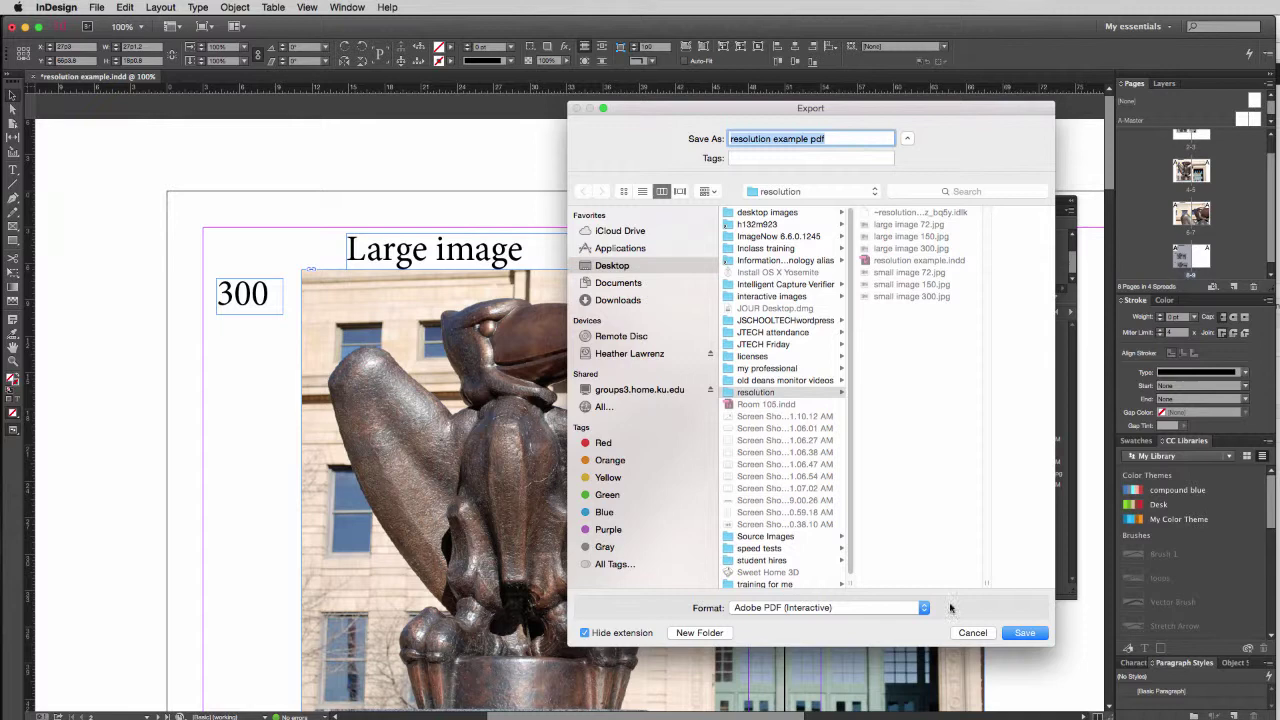
{"action": "left_click", "coordinate": [870, 610]}
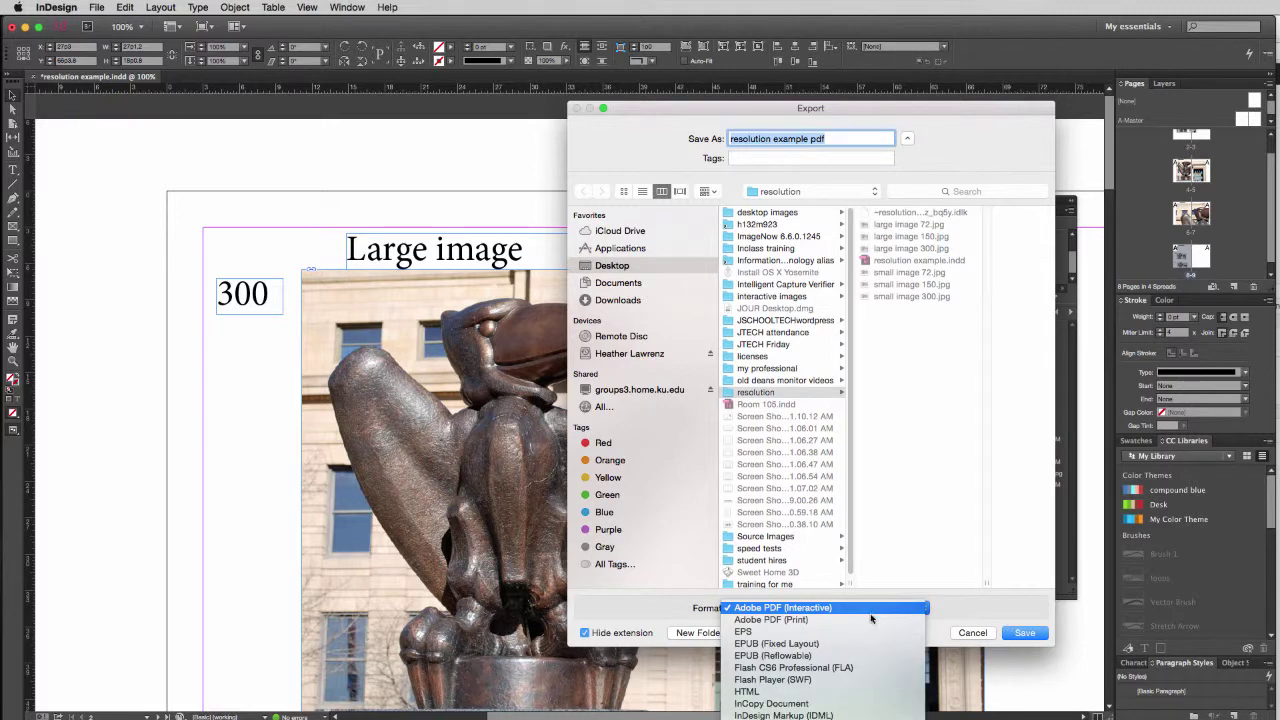
{"action": "left_click", "coordinate": [871, 620]}
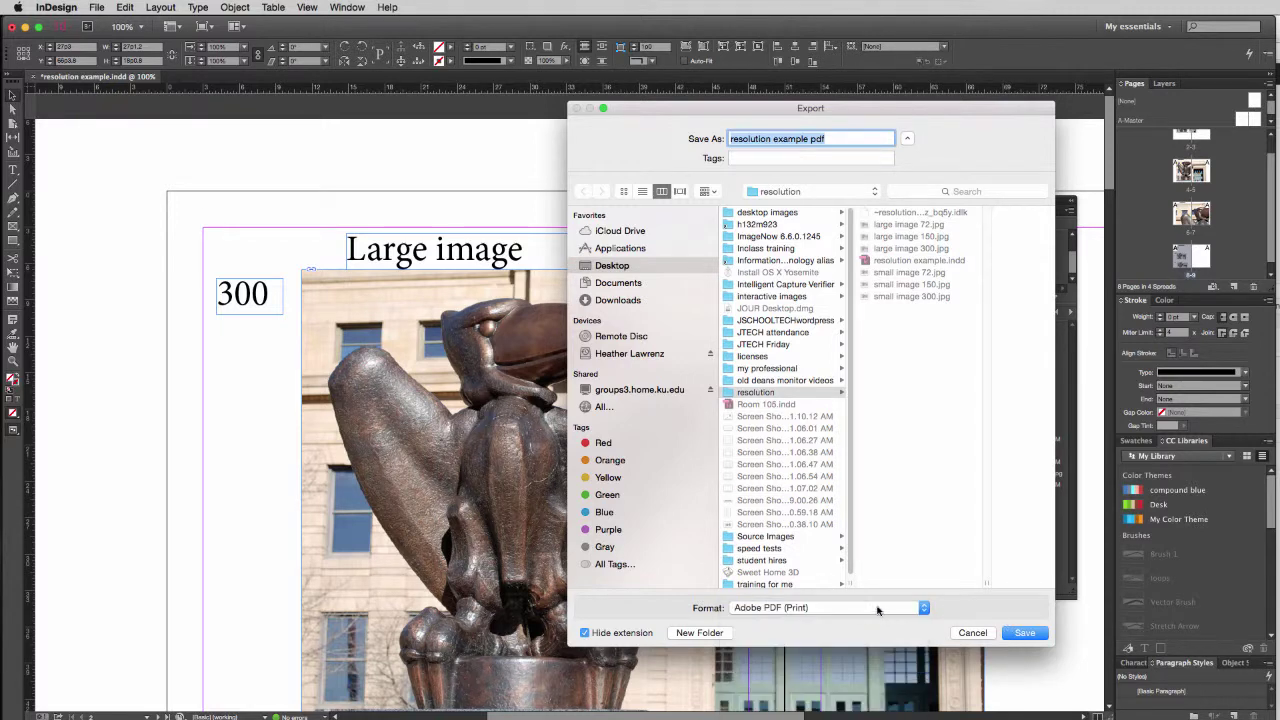
{"action": "left_click", "coordinate": [1028, 633]}
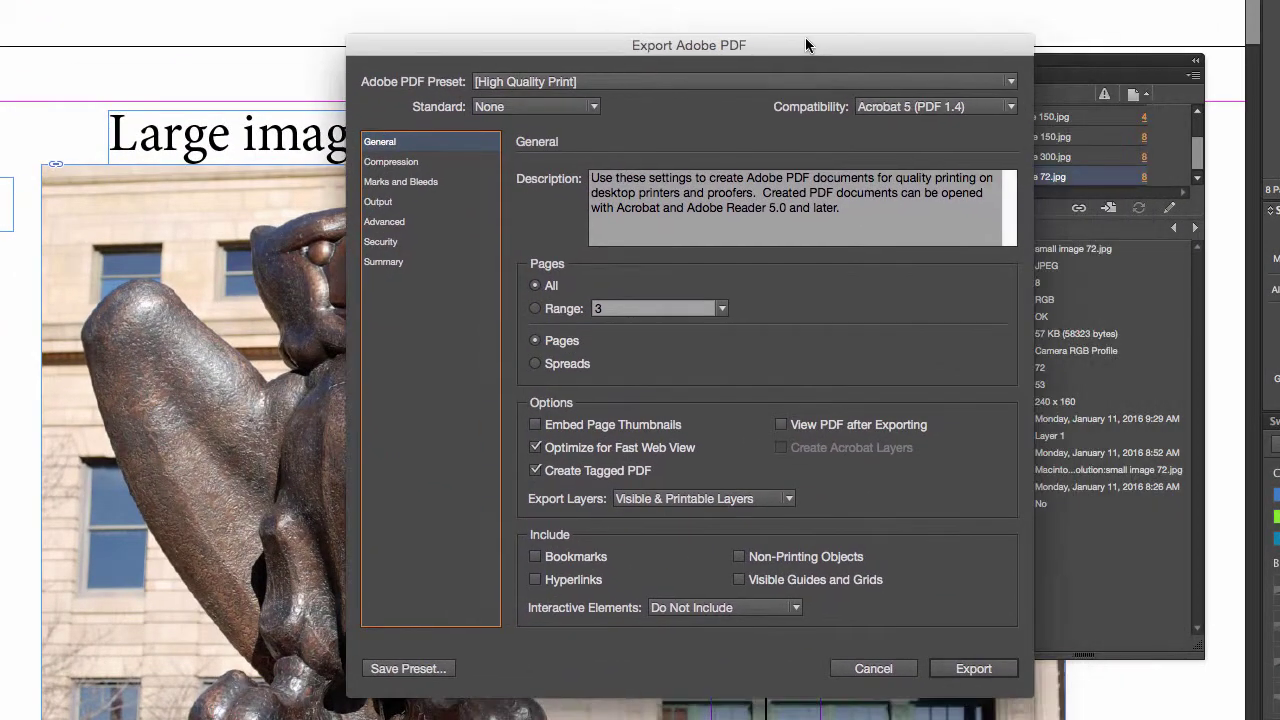
{"action": "left_click_drag", "start_coordinate": [930, 75], "coordinate": [790, 22]}
{"action": "left_click", "coordinate": [988, 58]}
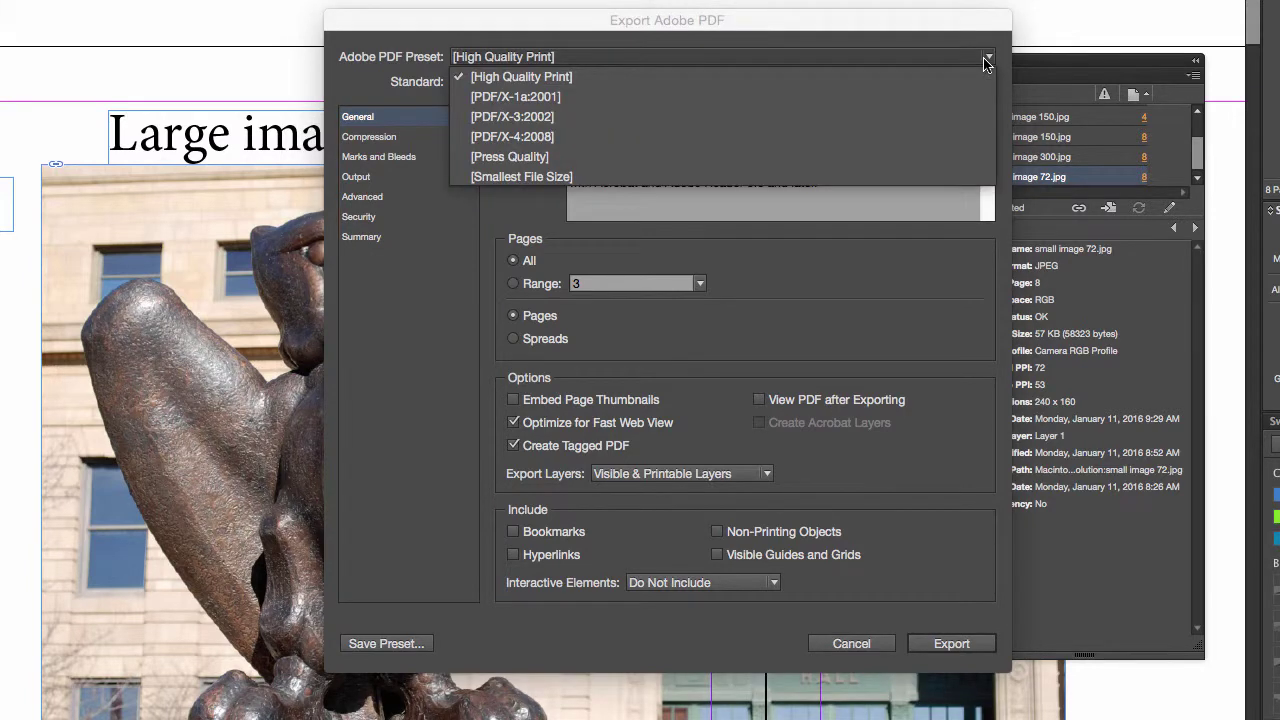
{"action": "left_click", "coordinate": [908, 40]}
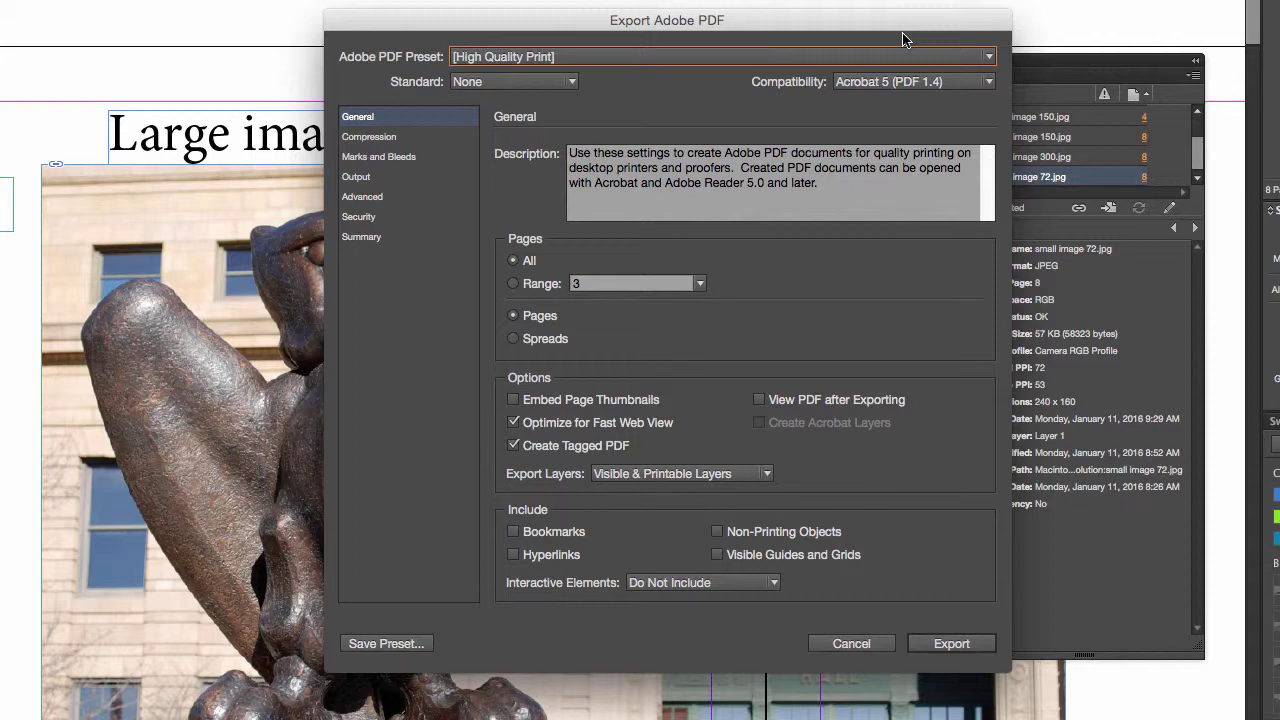
View the image Compression settings, try [Smallest File Size], then return to [High Quality Print]
{"action": "left_click", "coordinate": [389, 141]}
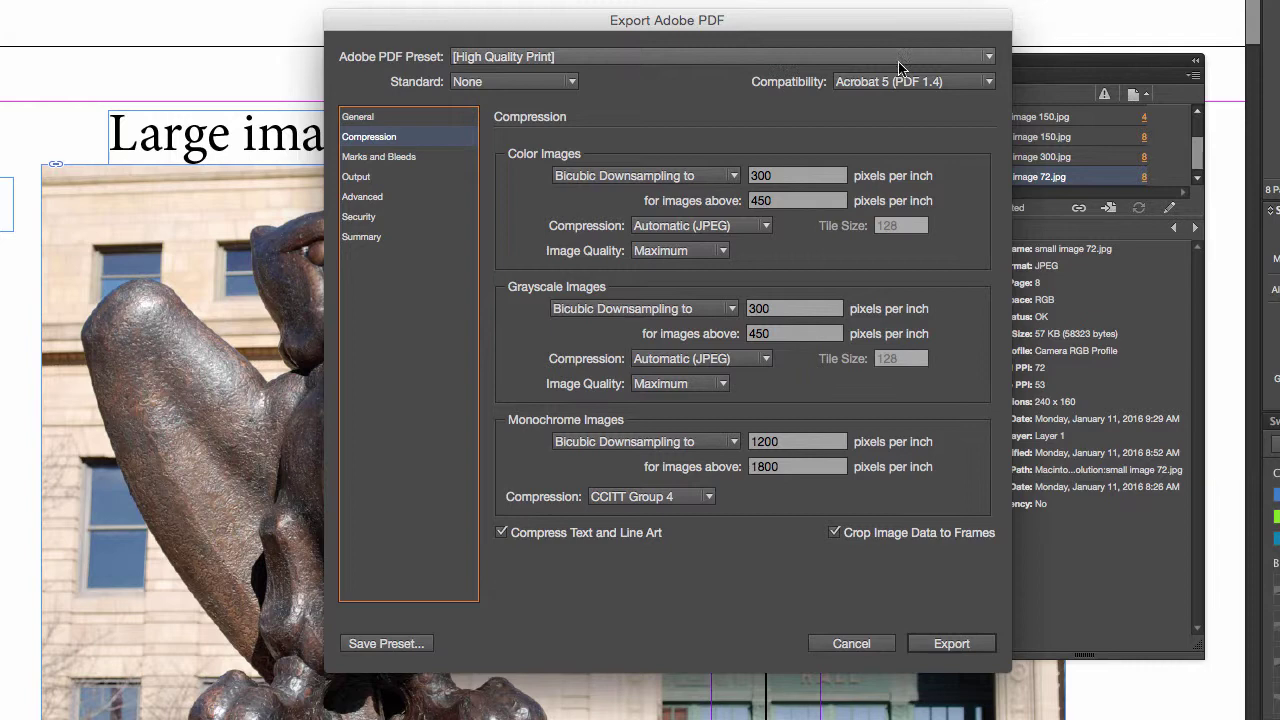
{"action": "left_click", "coordinate": [988, 58]}
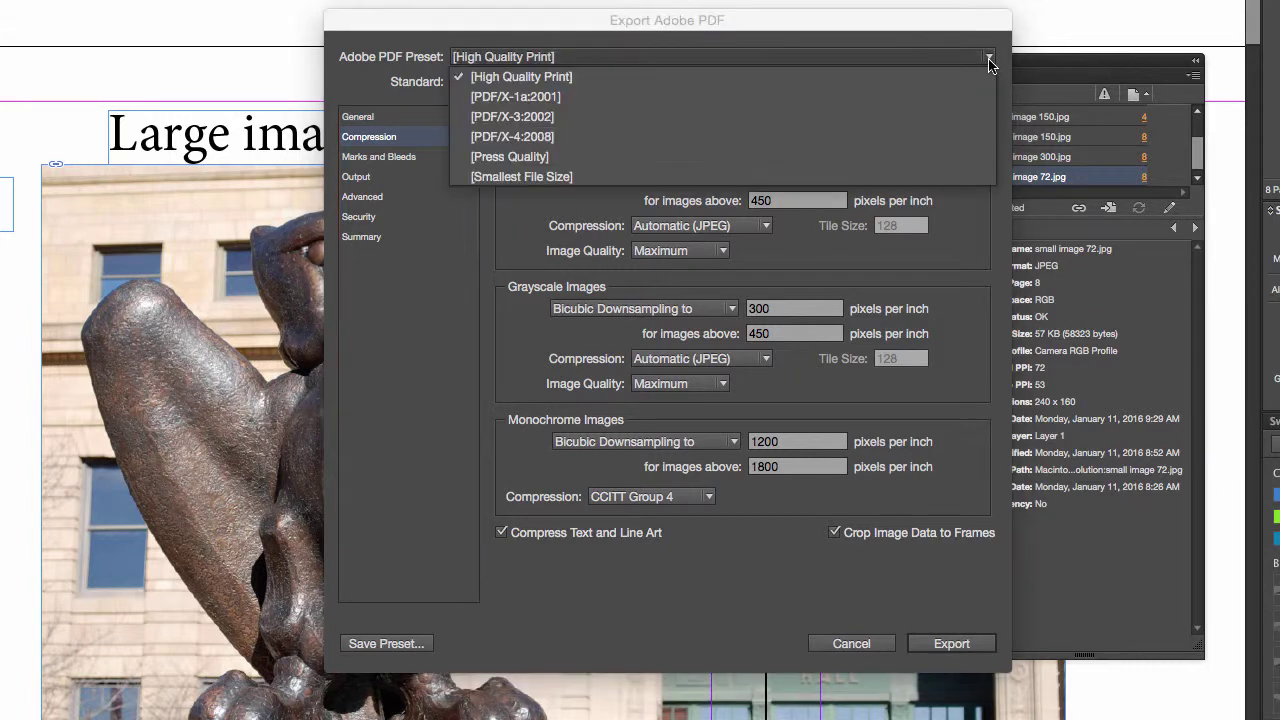
{"action": "left_click", "coordinate": [530, 176]}
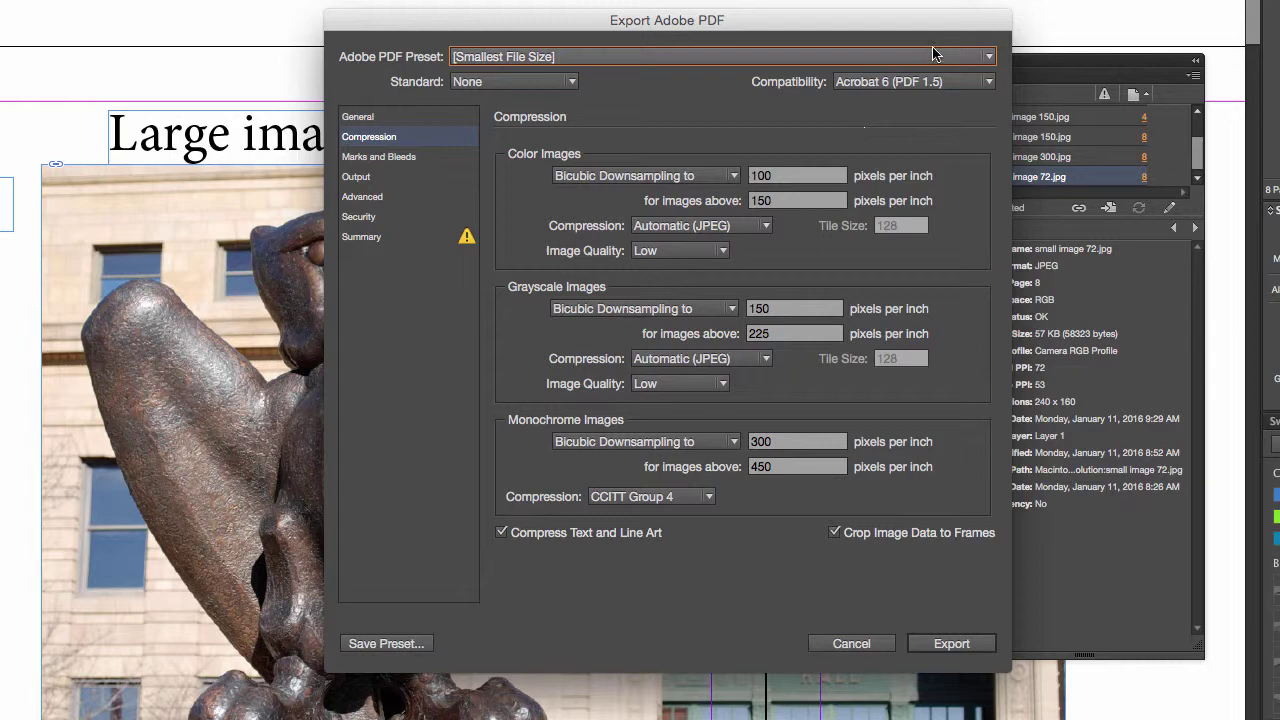
{"action": "left_click", "coordinate": [987, 58]}
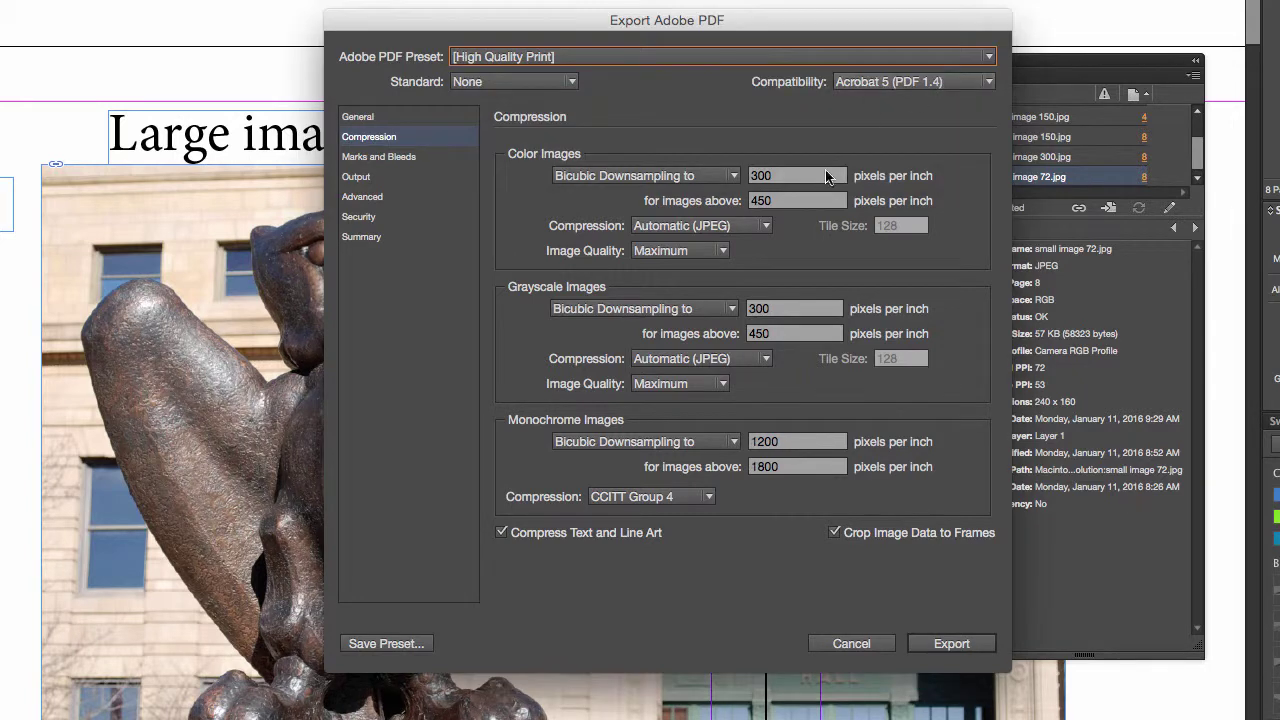
Export the High Quality Print PDF and start a second export named 'resolution example lower'
{"action": "left_click", "coordinate": [952, 644]}
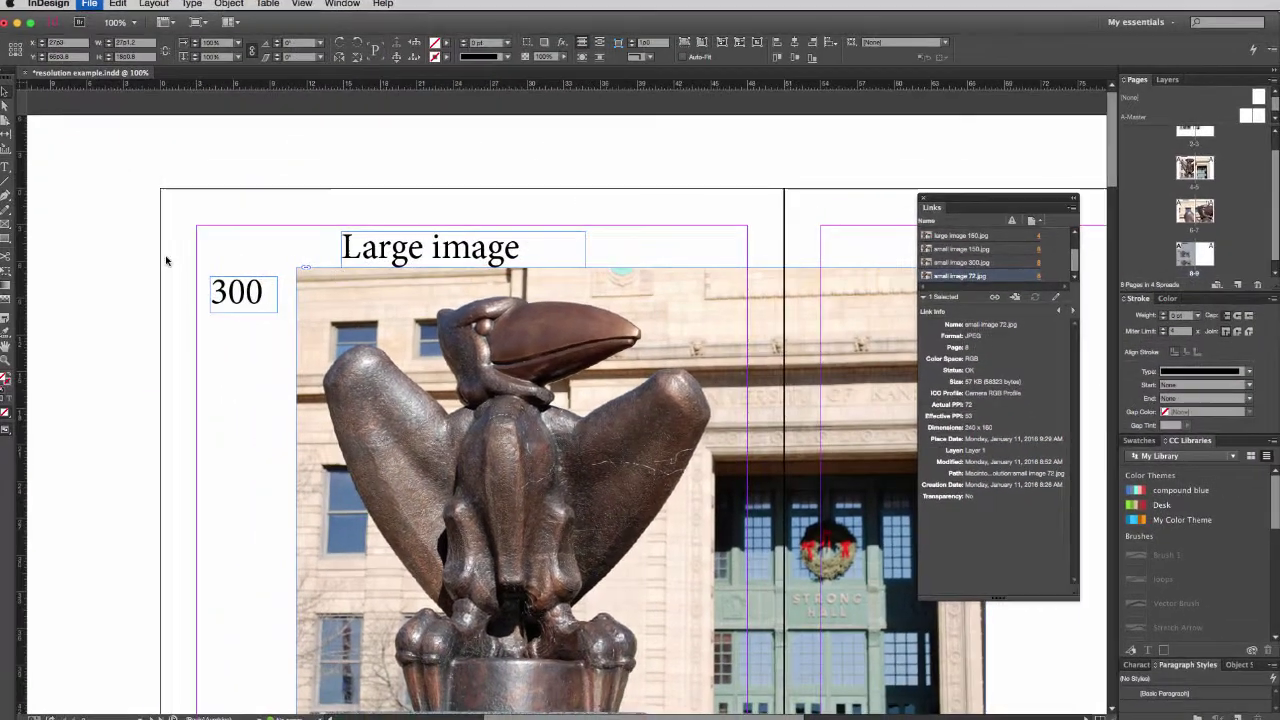
{"action": "key", "text": "super+e"}
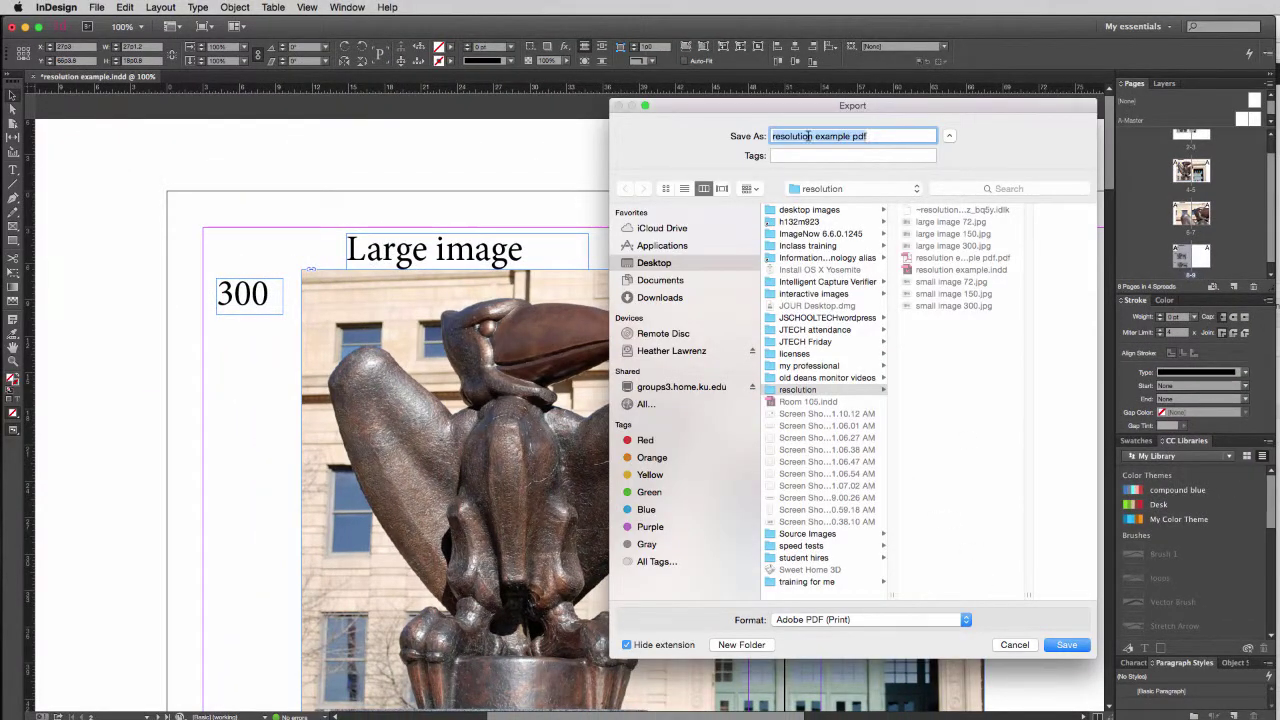
{"action": "left_click", "coordinate": [849, 136]}
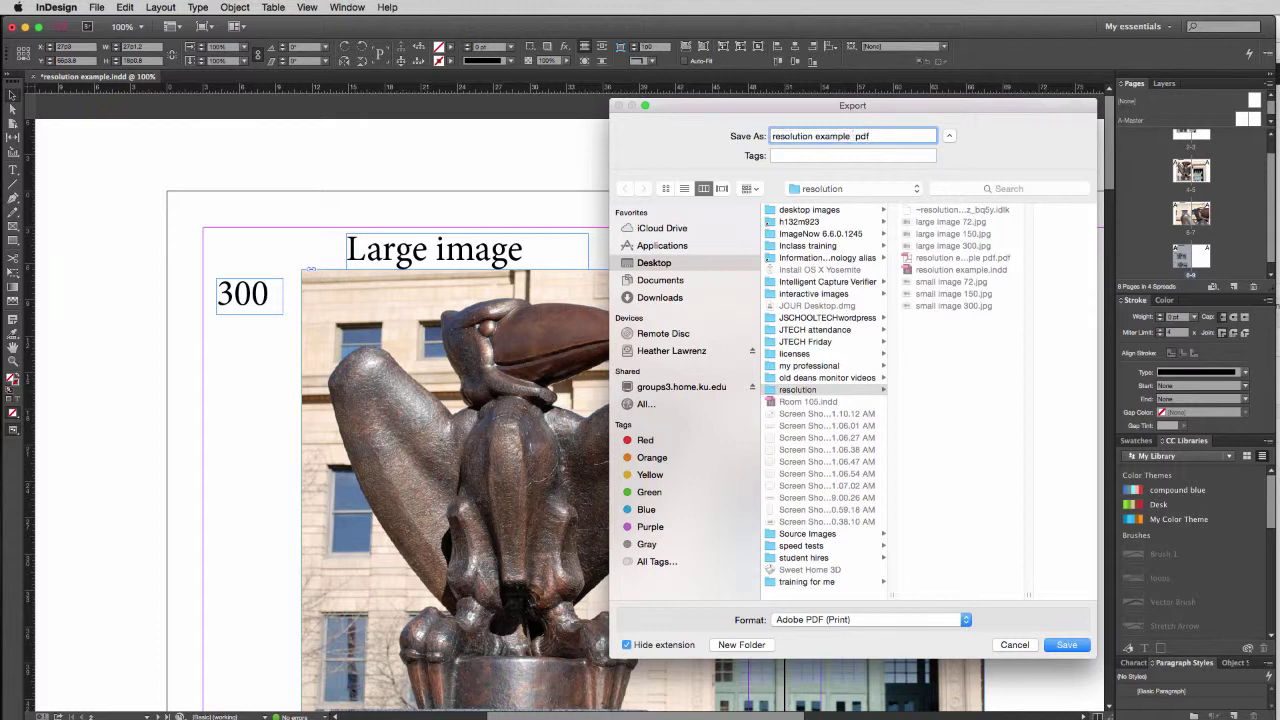
{"action": "type", "text": "lower"}
{"action": "left_click", "coordinate": [1069, 646]}
Export the second PDF with the [Smallest File Size] preset, downsampling images to 100 ppi
{"action": "left_click", "coordinate": [750, 197]}
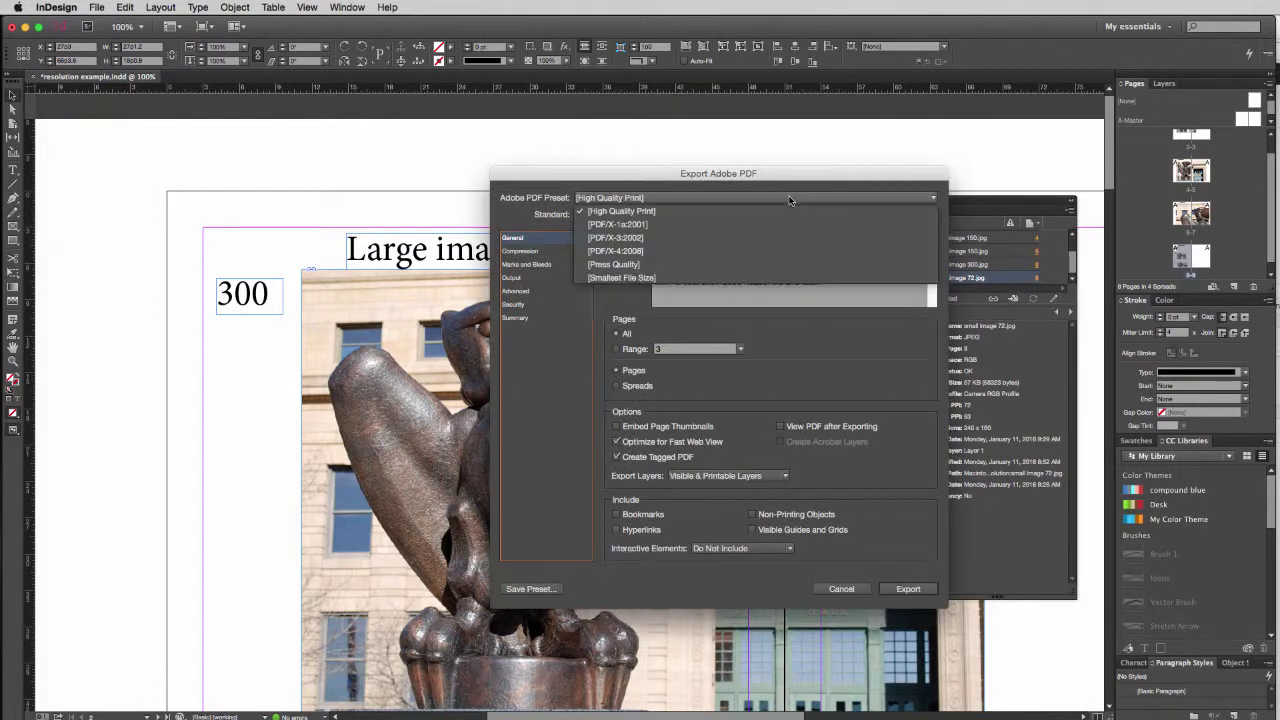
{"action": "left_click", "coordinate": [724, 286]}
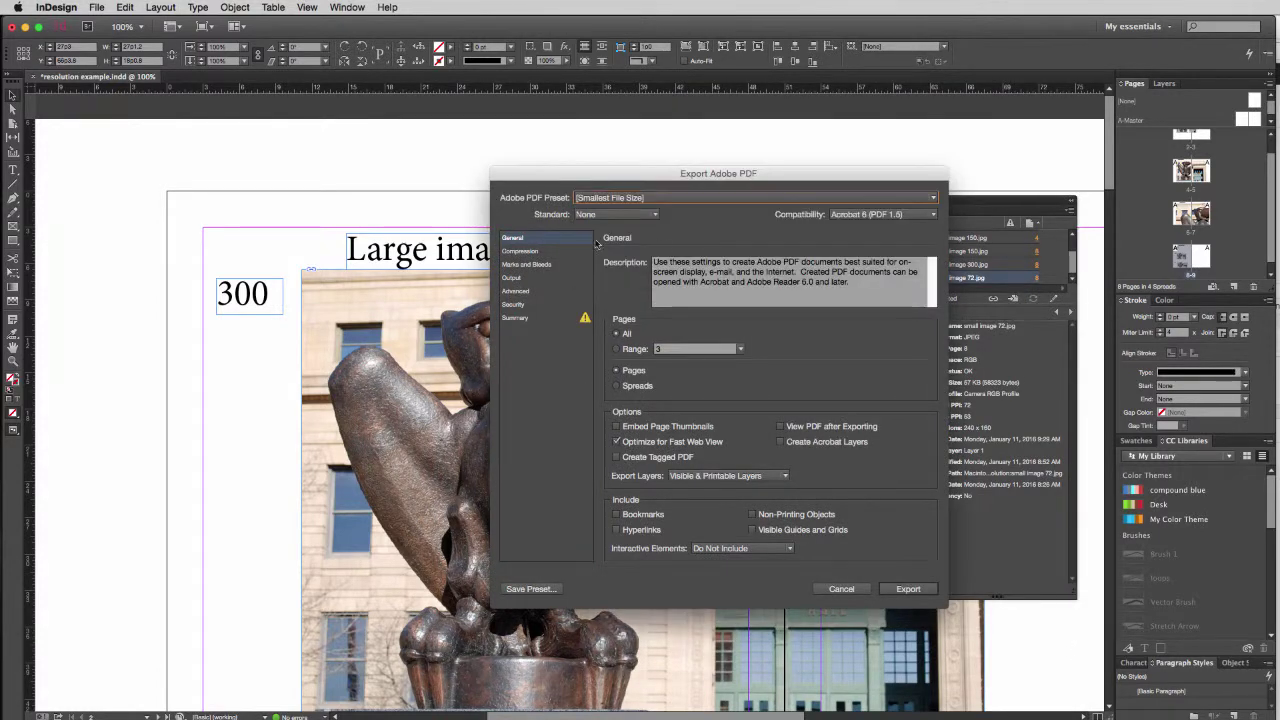
{"action": "left_click", "coordinate": [520, 251]}
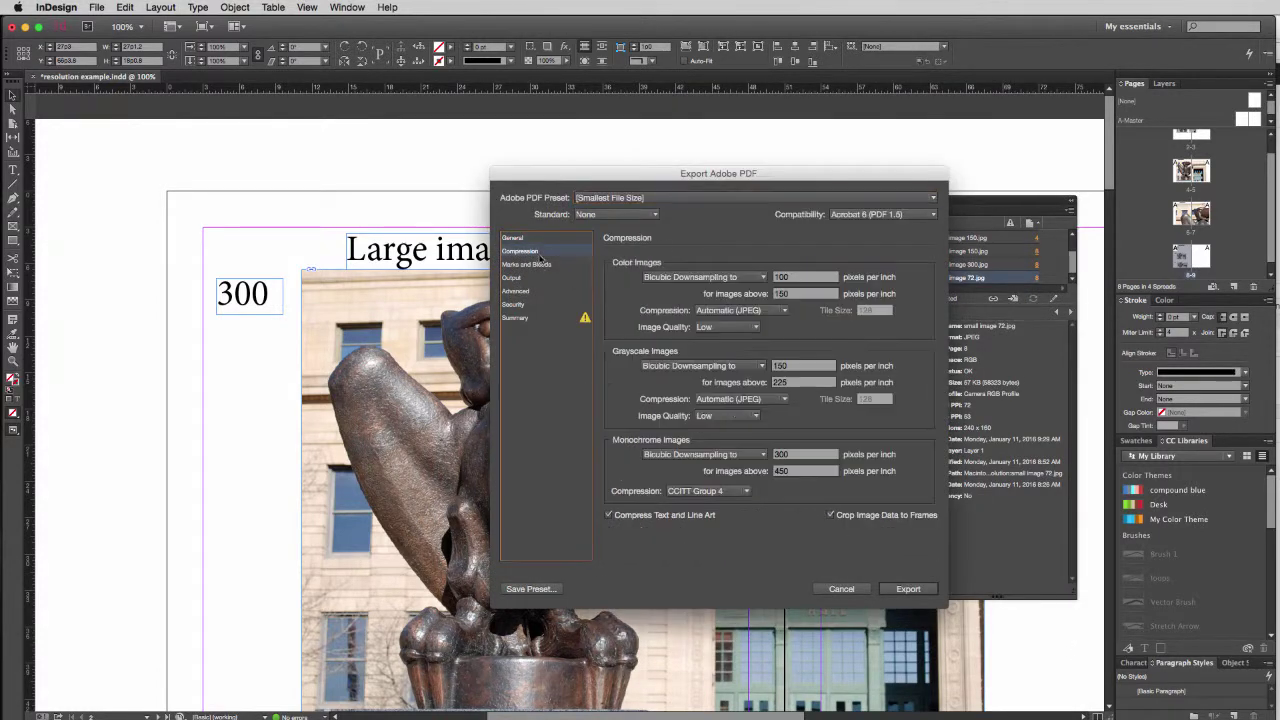
{"action": "left_click", "coordinate": [912, 591]}
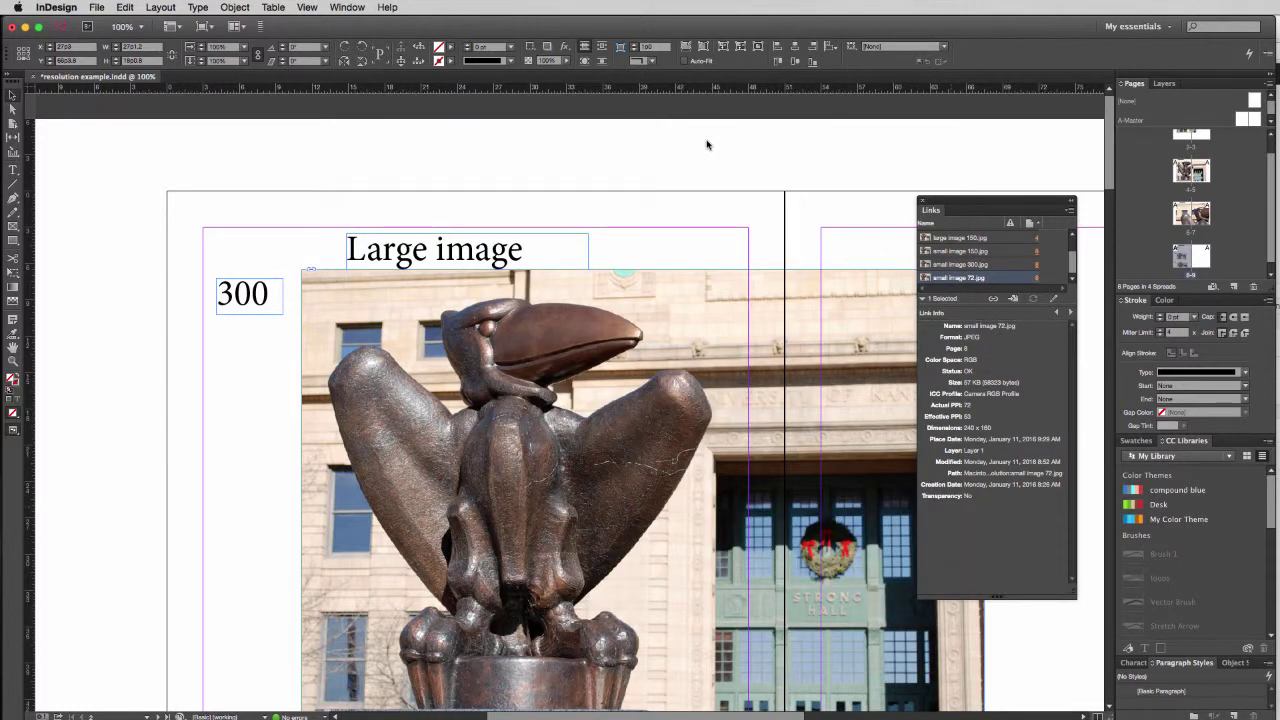
Set up an Adobe PDF (Interactive) export named 'resolution example interactive'
{"action": "left_click", "coordinate": [97, 7]}
{"action": "left_click", "coordinate": [115, 253]}
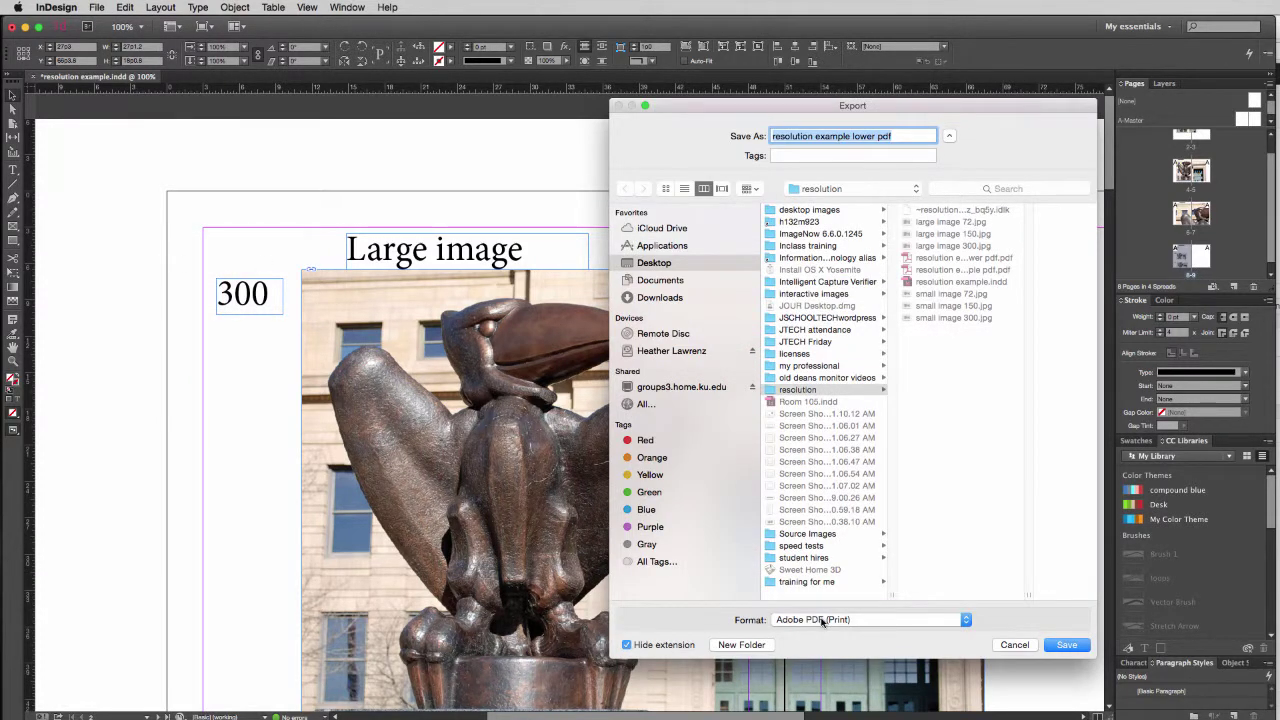
{"action": "left_click", "coordinate": [822, 620]}
{"action": "left_click", "coordinate": [830, 609]}
{"action": "left_click_drag", "start_coordinate": [876, 136], "coordinate": [850, 136]}
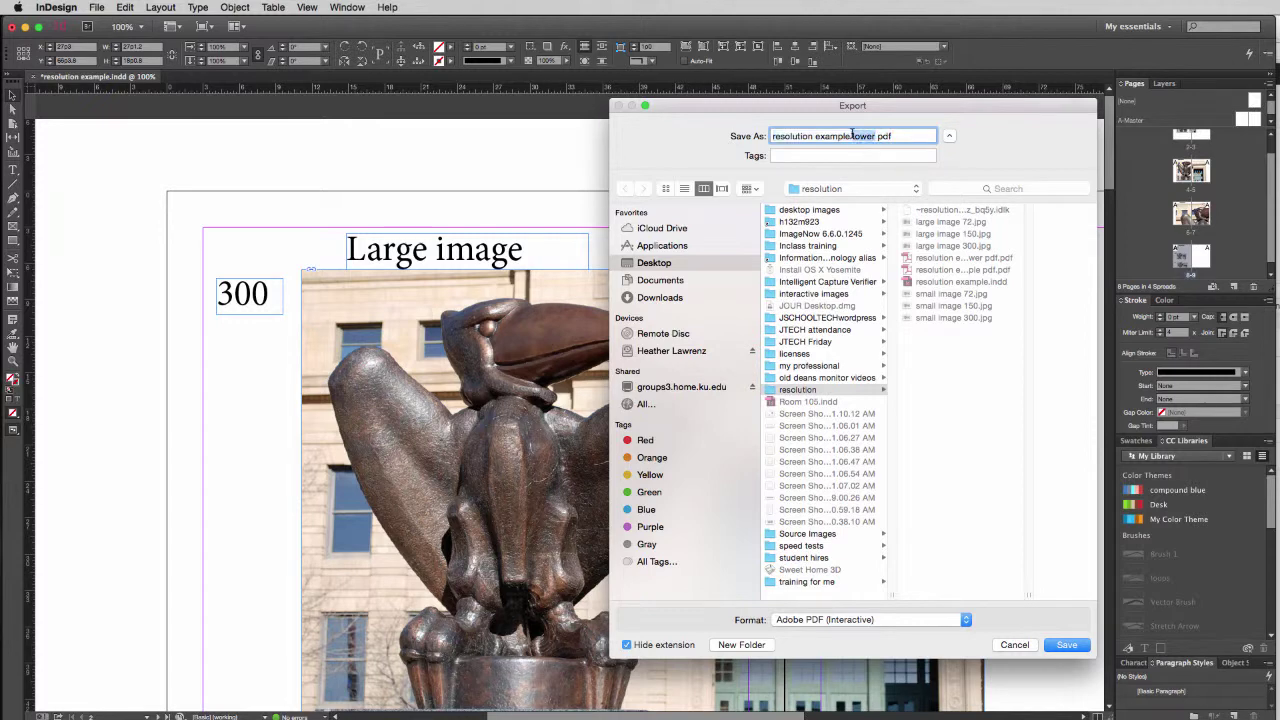
{"action": "type", "text": "inte"}
{"action": "type", "text": "ractive"}
{"action": "left_click", "coordinate": [1070, 646]}
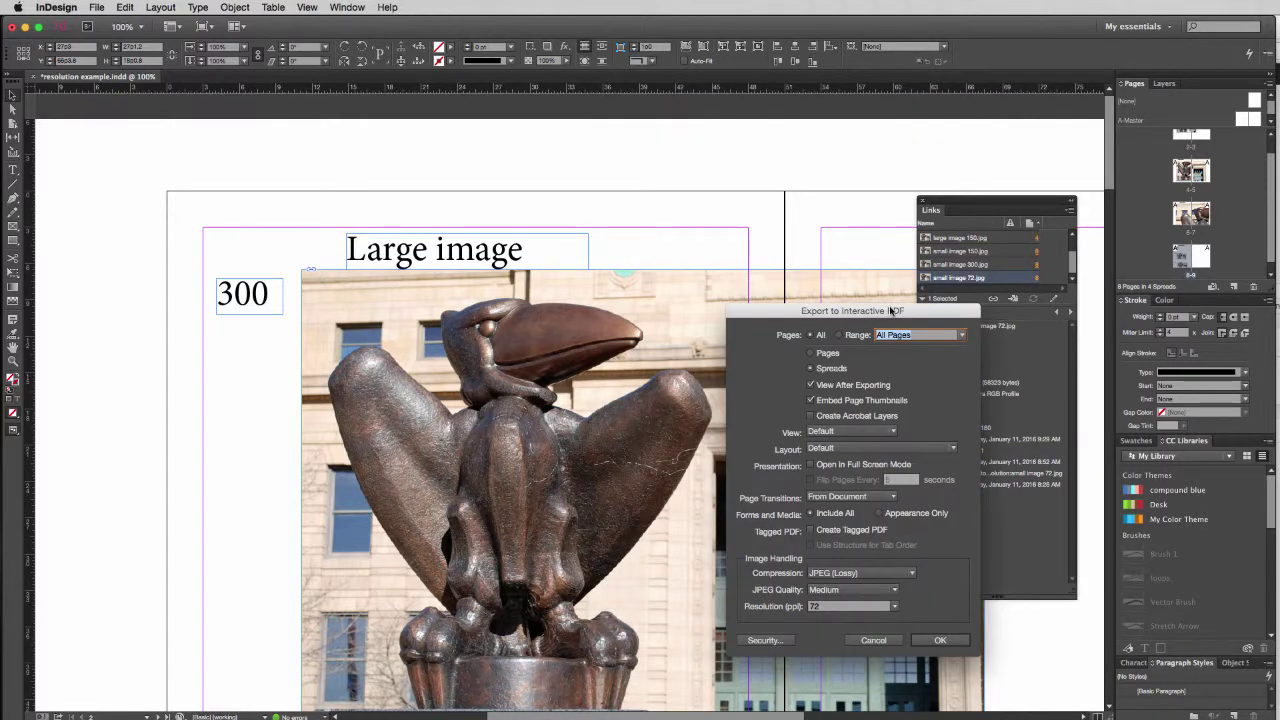
Set JPEG 2000 (Lossless) compression and 300 ppi resolution, then export the interactive PDF
{"action": "left_click_drag", "start_coordinate": [892, 311], "coordinate": [735, 203]}
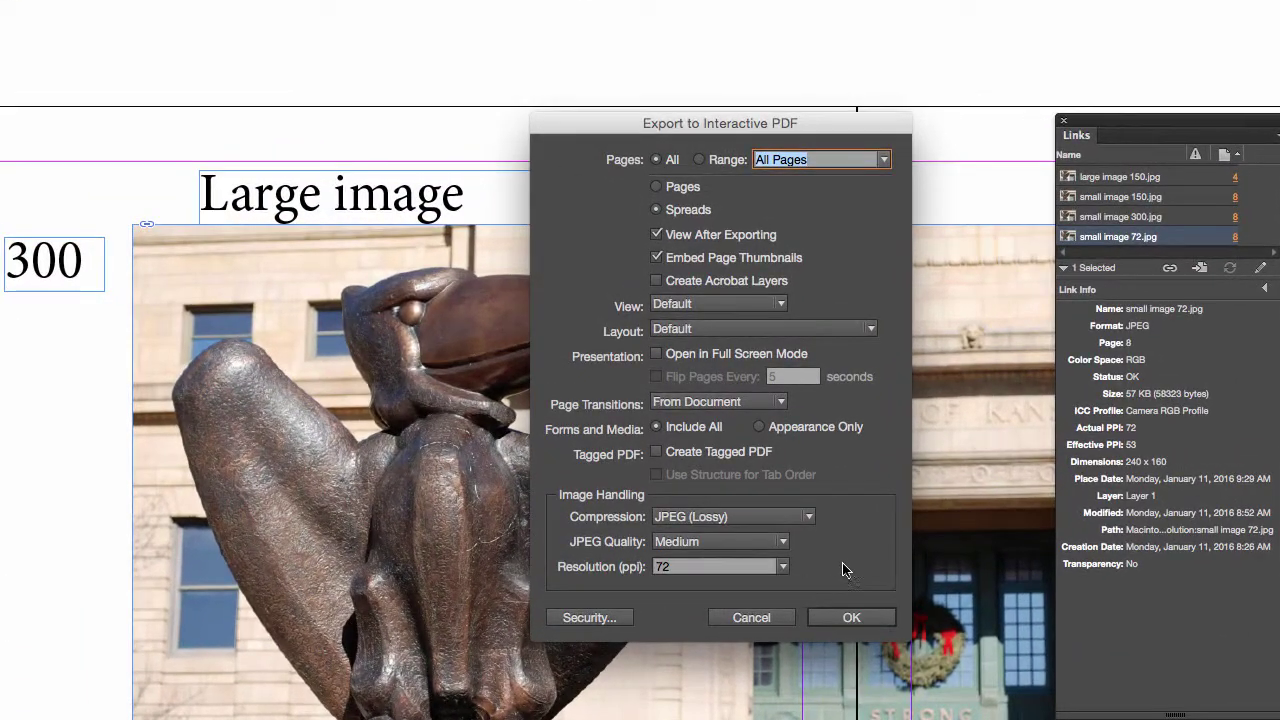
{"action": "left_click", "coordinate": [808, 517]}
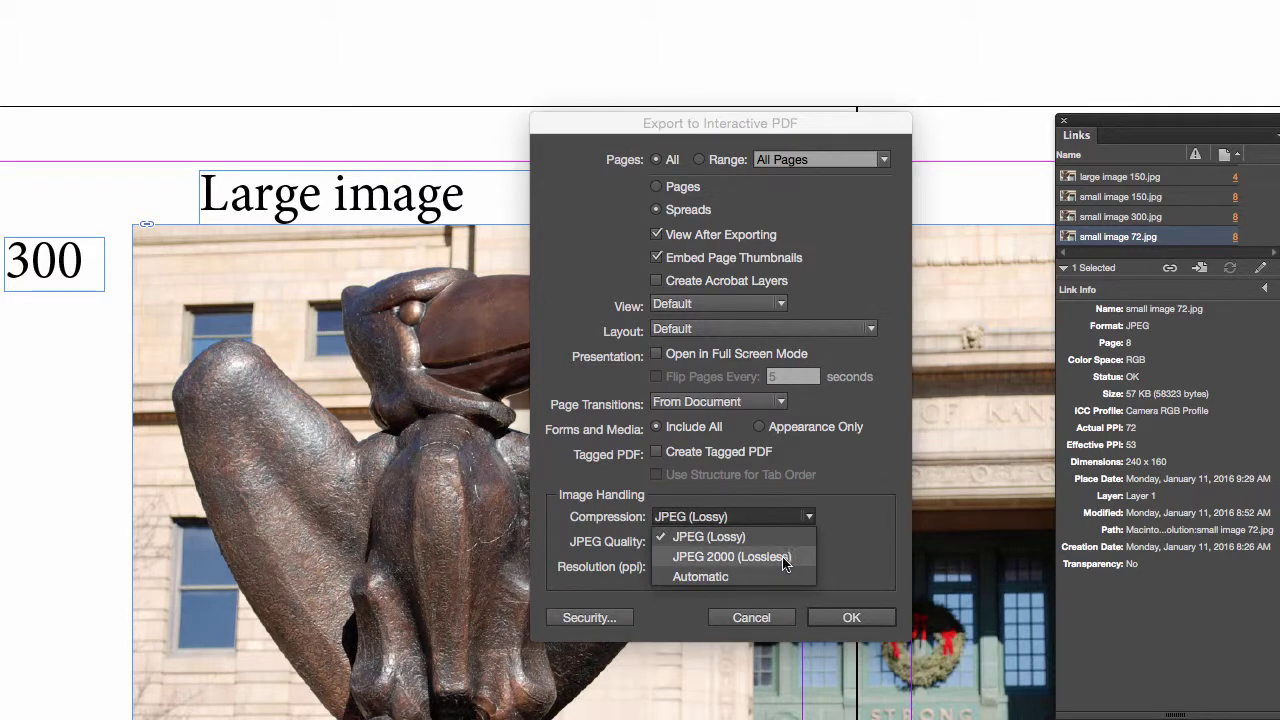
{"action": "left_click", "coordinate": [748, 562]}
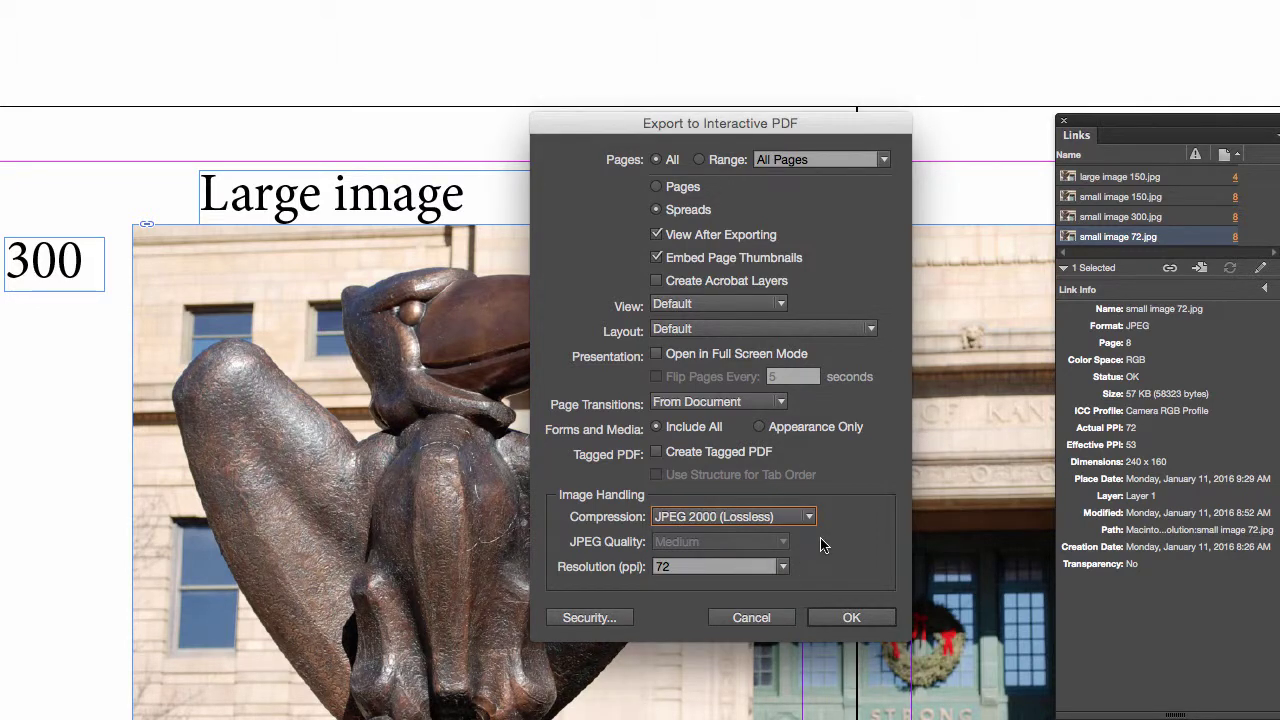
{"action": "left_click", "coordinate": [779, 519]}
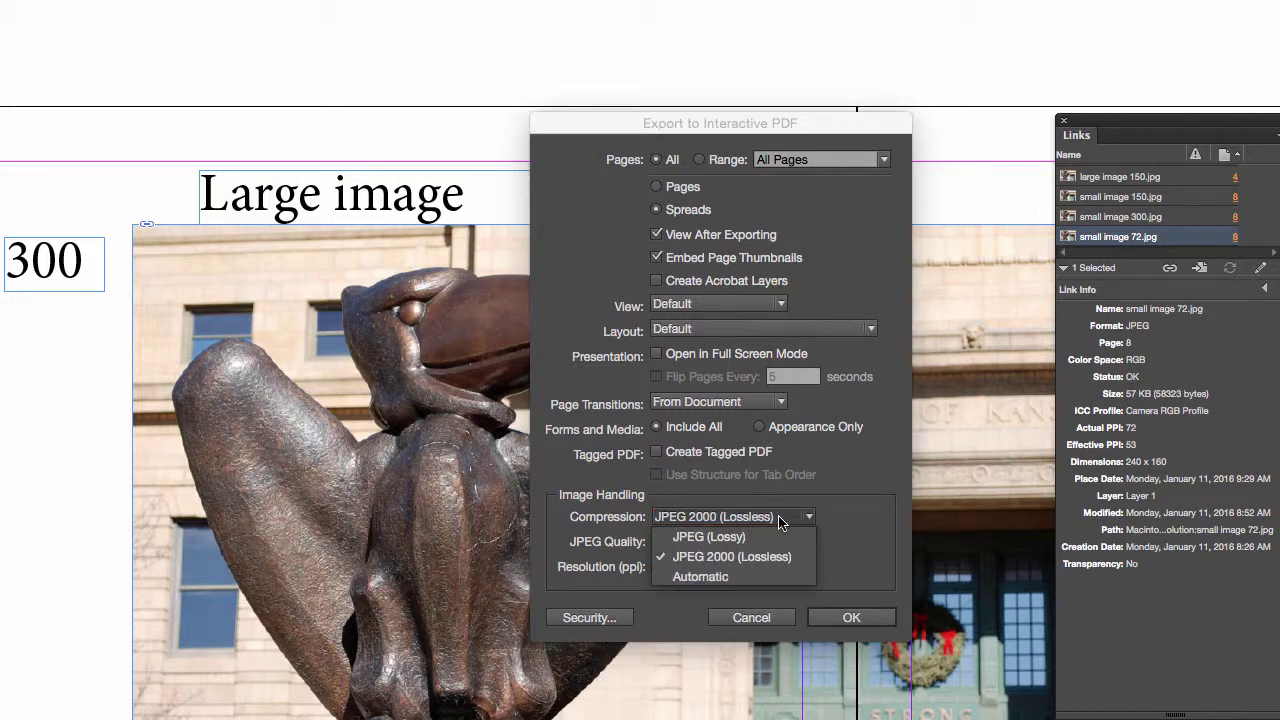
{"action": "left_click", "coordinate": [865, 493]}
{"action": "left_click", "coordinate": [783, 566]}
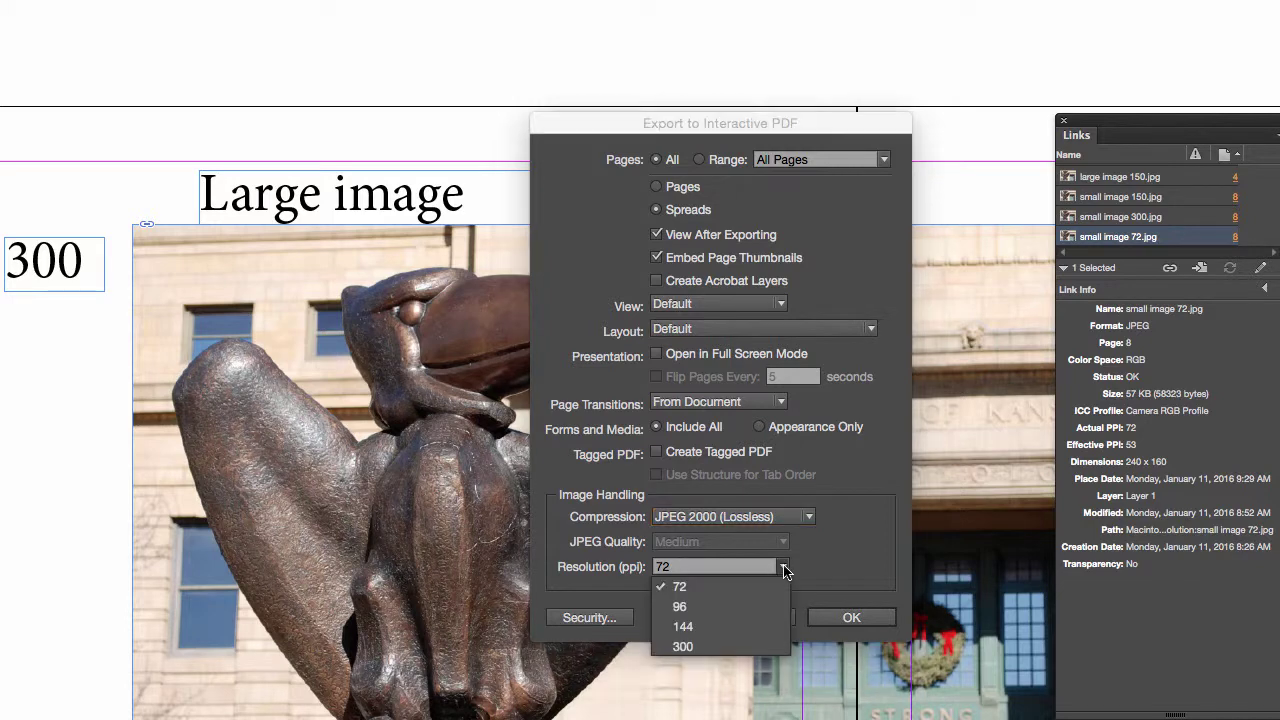
{"action": "left_click", "coordinate": [684, 646]}
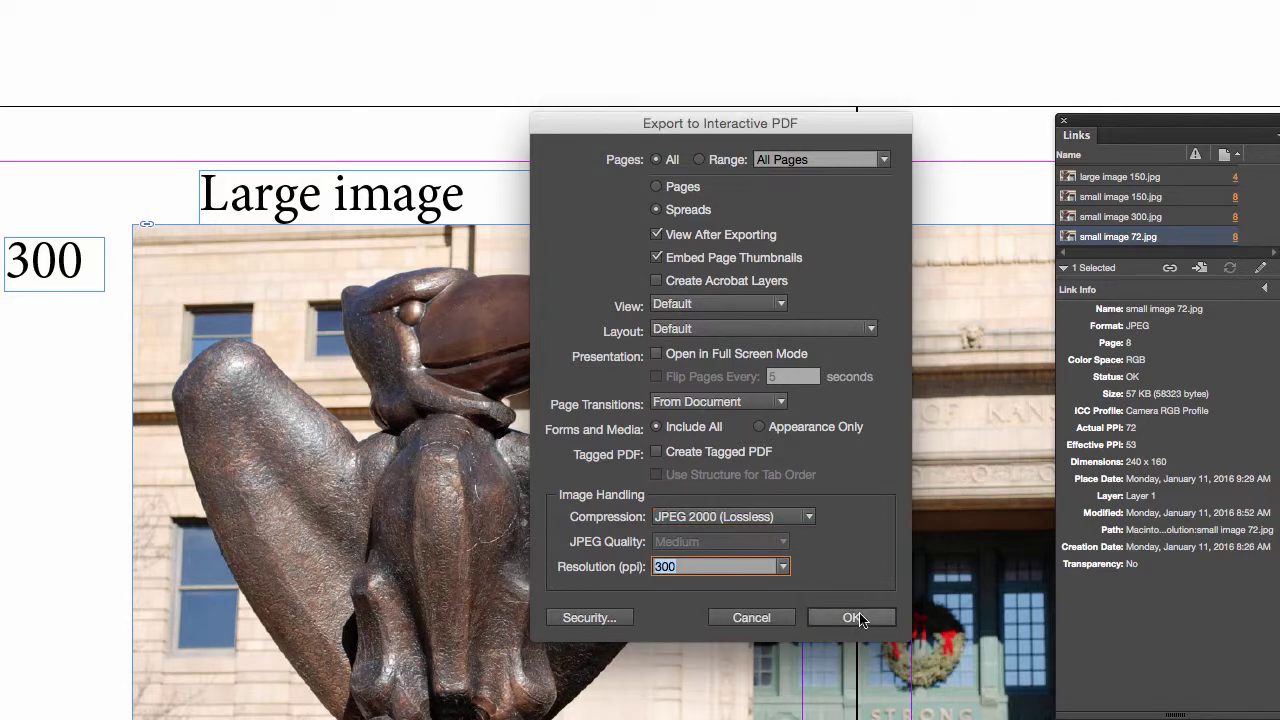
{"action": "left_click", "coordinate": [860, 618]}
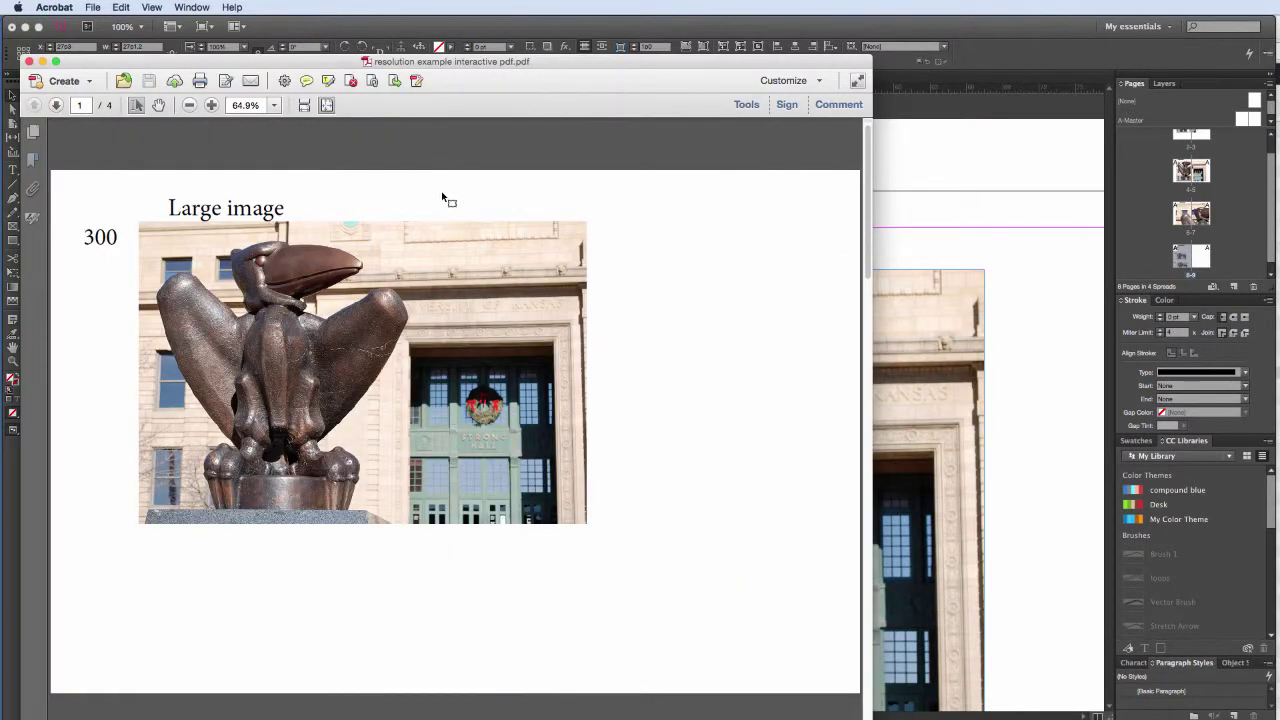
Page through the interactive PDF's 300, 150 and 72 ppi image pages in Acrobat
{"action": "key", "text": "Right"}
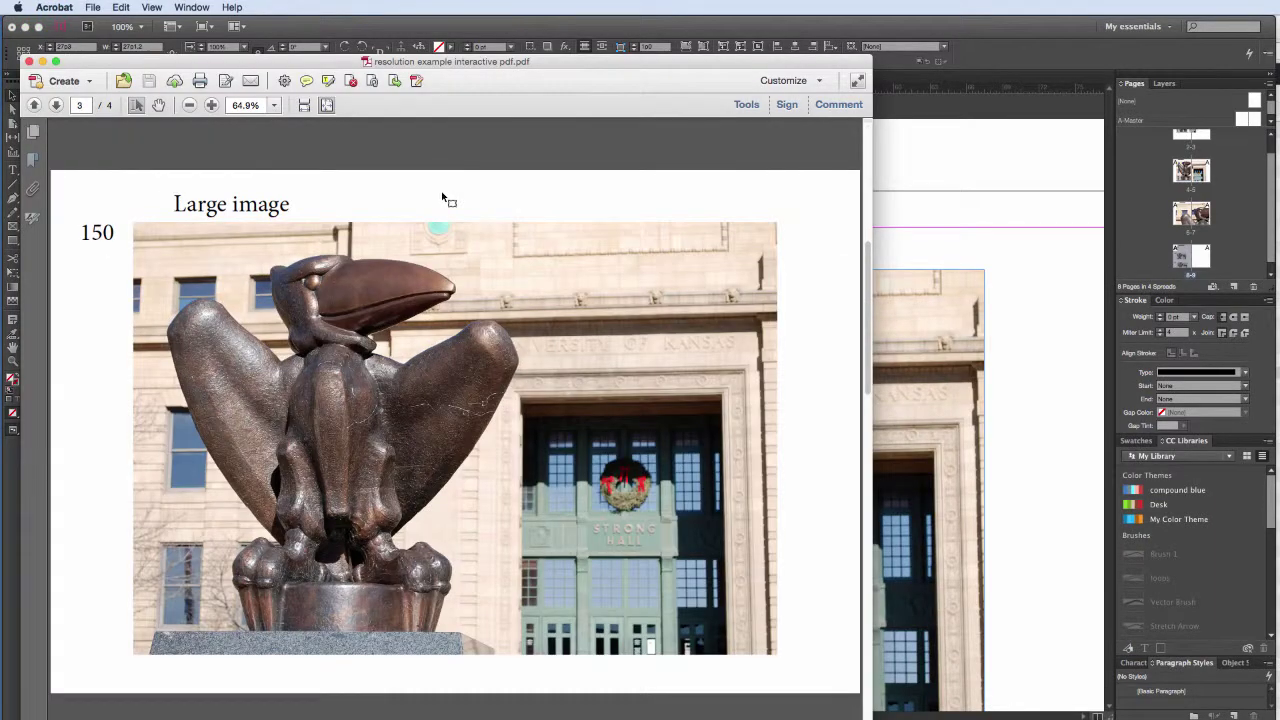
{"action": "key", "text": "Right"}
{"action": "key", "text": "Left"}
{"action": "key", "text": "Left"}
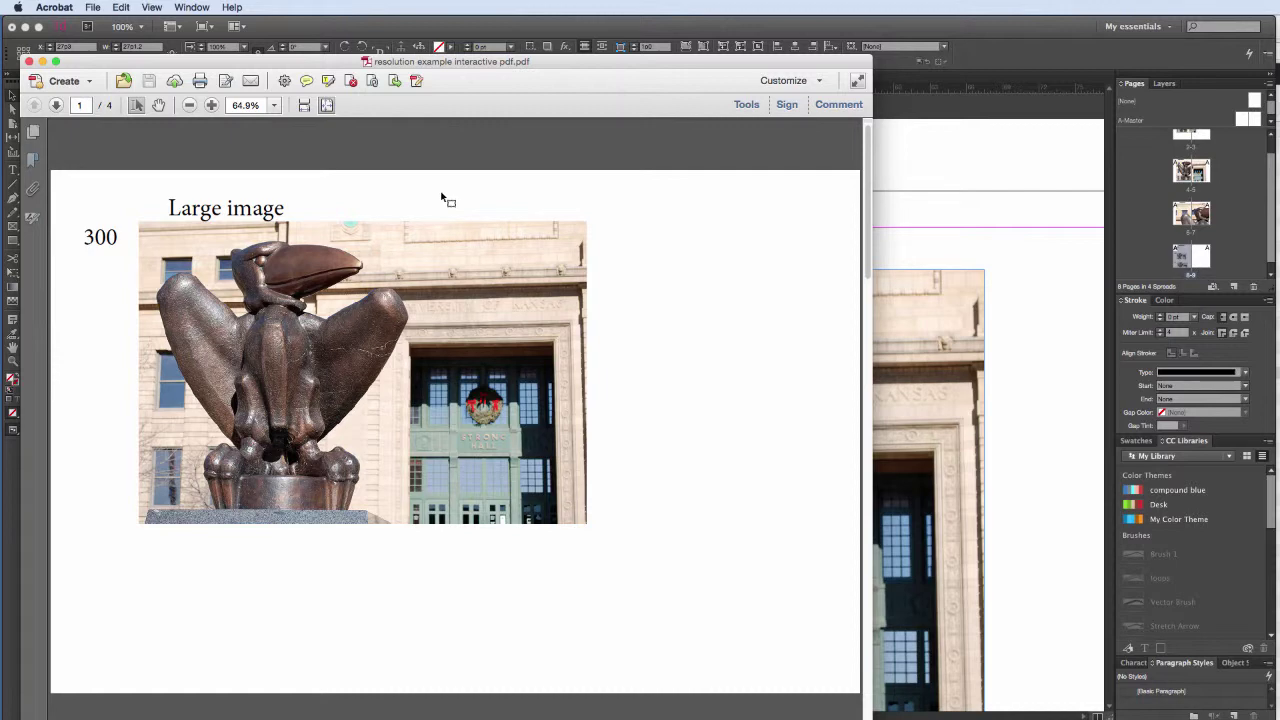
{"action": "left_click", "coordinate": [92, 8]}
{"action": "mouse_move", "coordinate": [131, 36]}
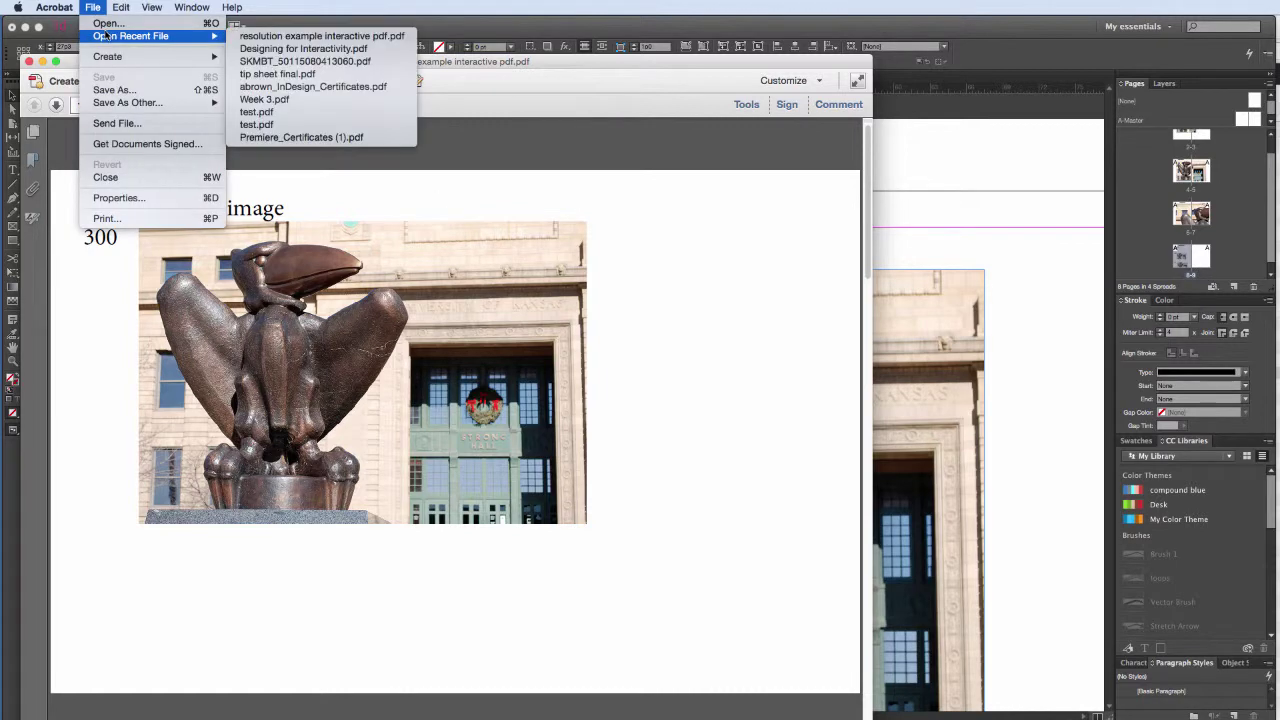
Open 'resolution example lower pdf.pdf' and view it at 100% in an enlarged window
{"action": "left_click", "coordinate": [107, 23]}
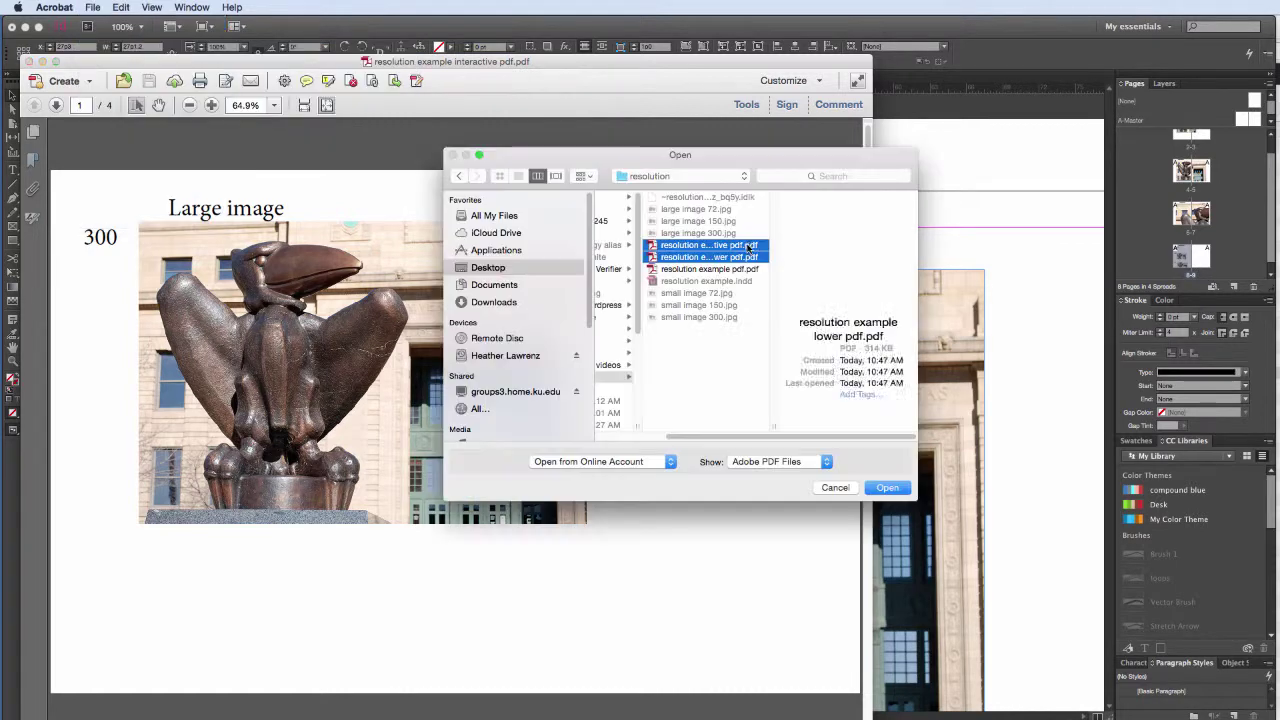
{"action": "left_click", "coordinate": [888, 488]}
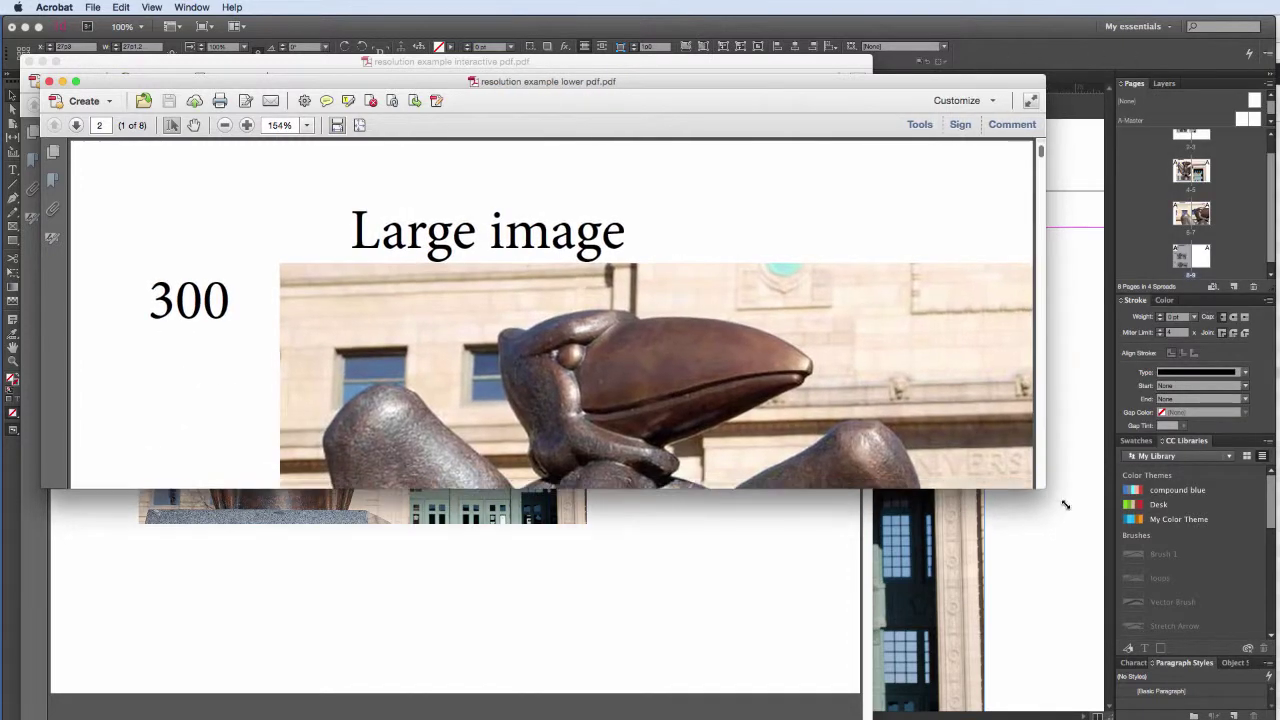
{"action": "left_click_drag", "start_coordinate": [1115, 570], "coordinate": [1097, 617]}
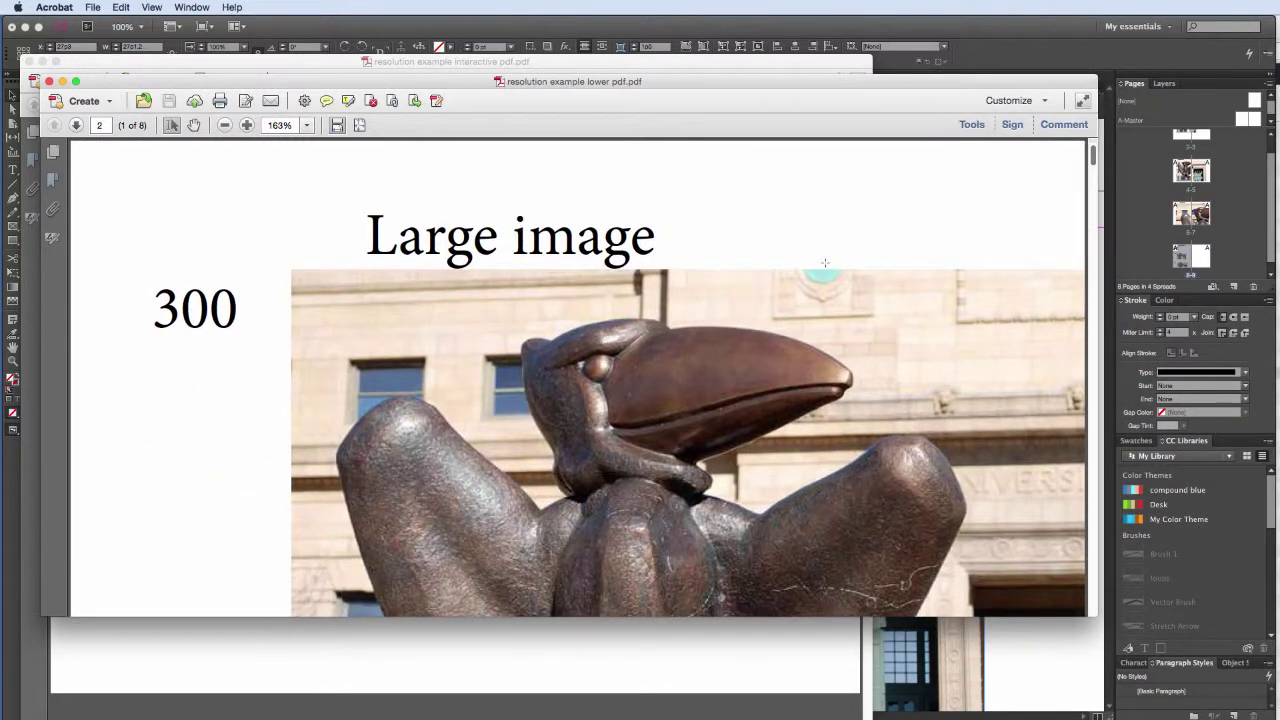
{"action": "left_click", "coordinate": [306, 125]}
{"action": "left_click", "coordinate": [342, 193]}
{"action": "mouse_move", "coordinate": [459, 82]}
{"action": "left_mouse_down"}
{"action": "mouse_move", "coordinate": [612, 165]}
{"action": "mouse_move", "coordinate": [524, 198]}
{"action": "left_mouse_up"}
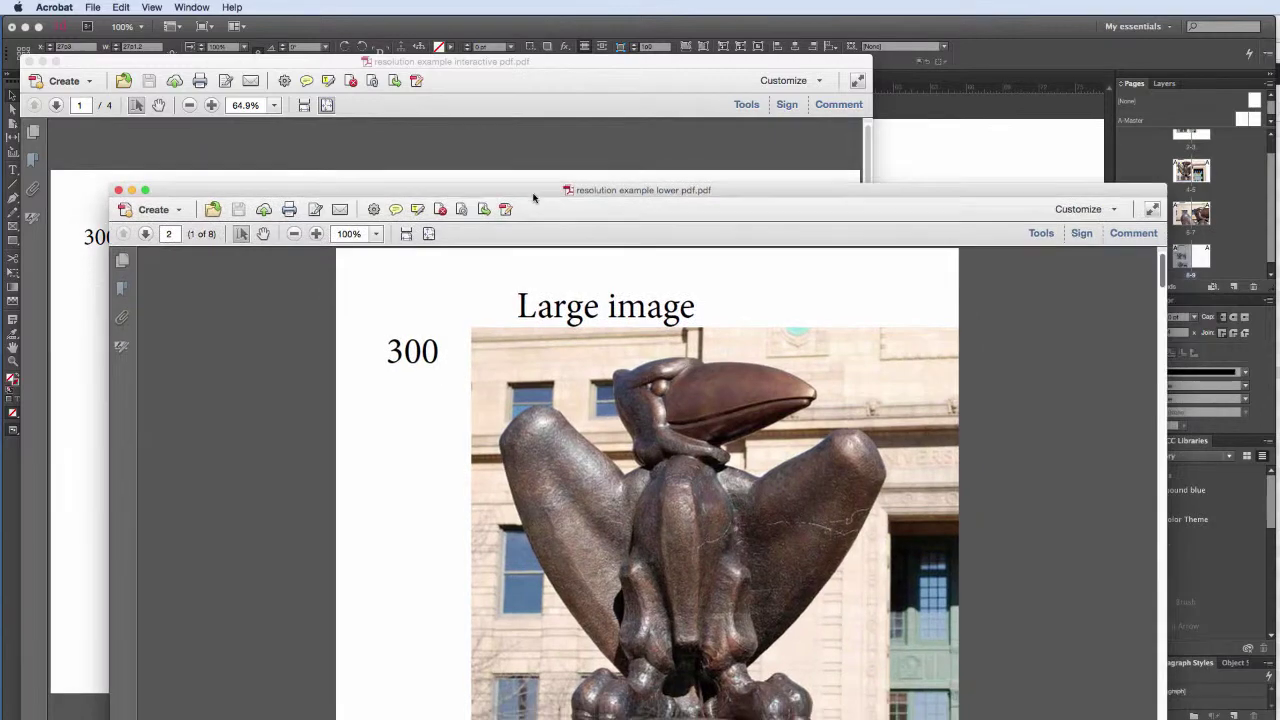
Zoom the interactive PDF to 100%, place the lower PDF beside it, and scroll down the statue
{"action": "left_click", "coordinate": [560, 68]}
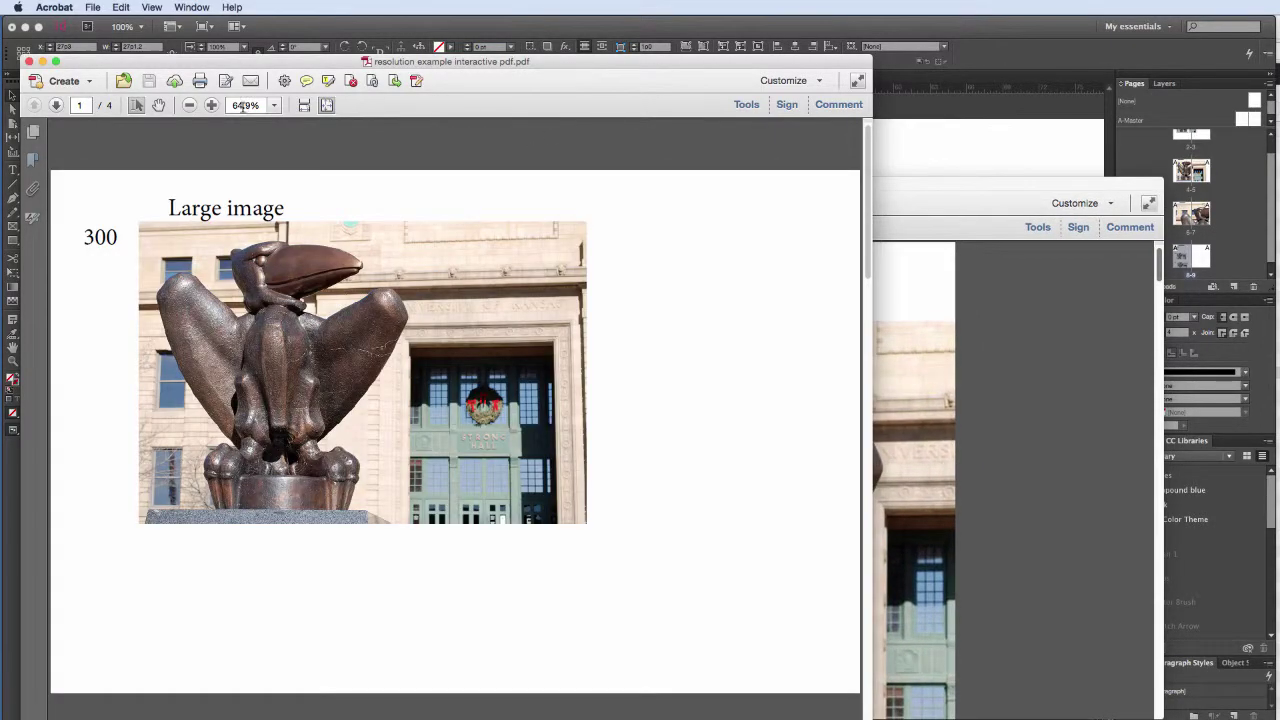
{"action": "left_click", "coordinate": [276, 105]}
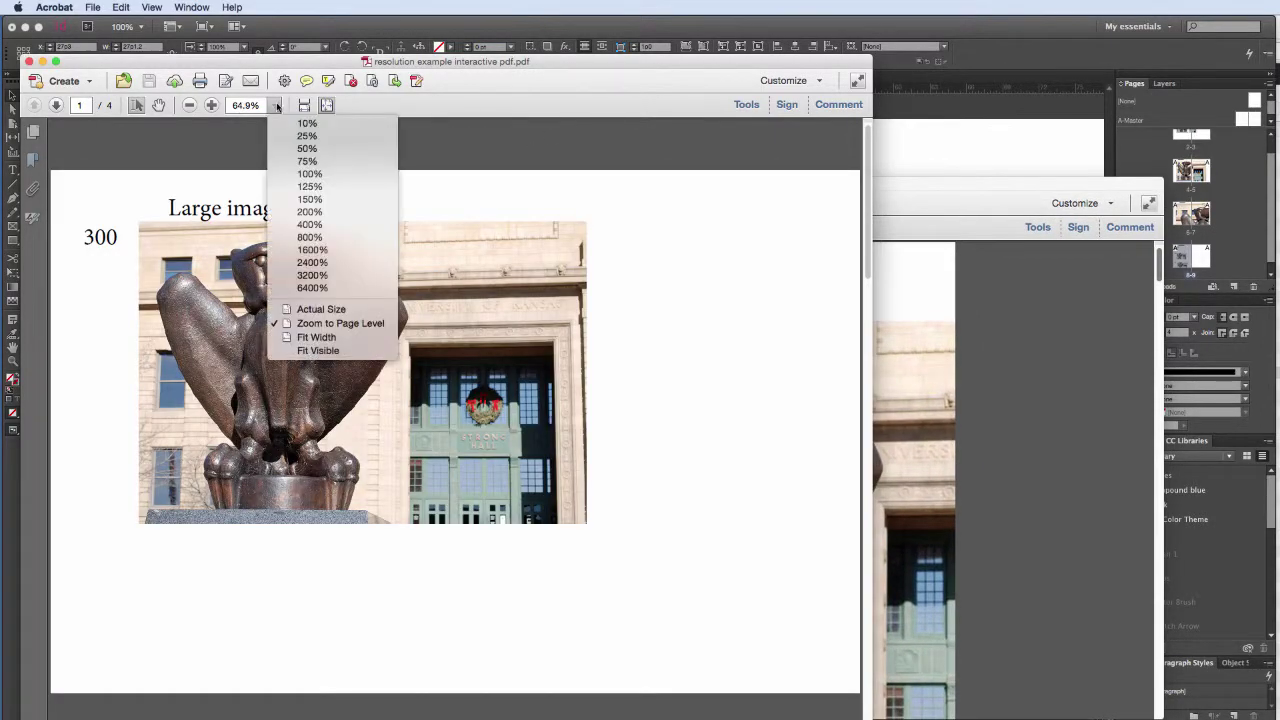
{"action": "left_click", "coordinate": [314, 174]}
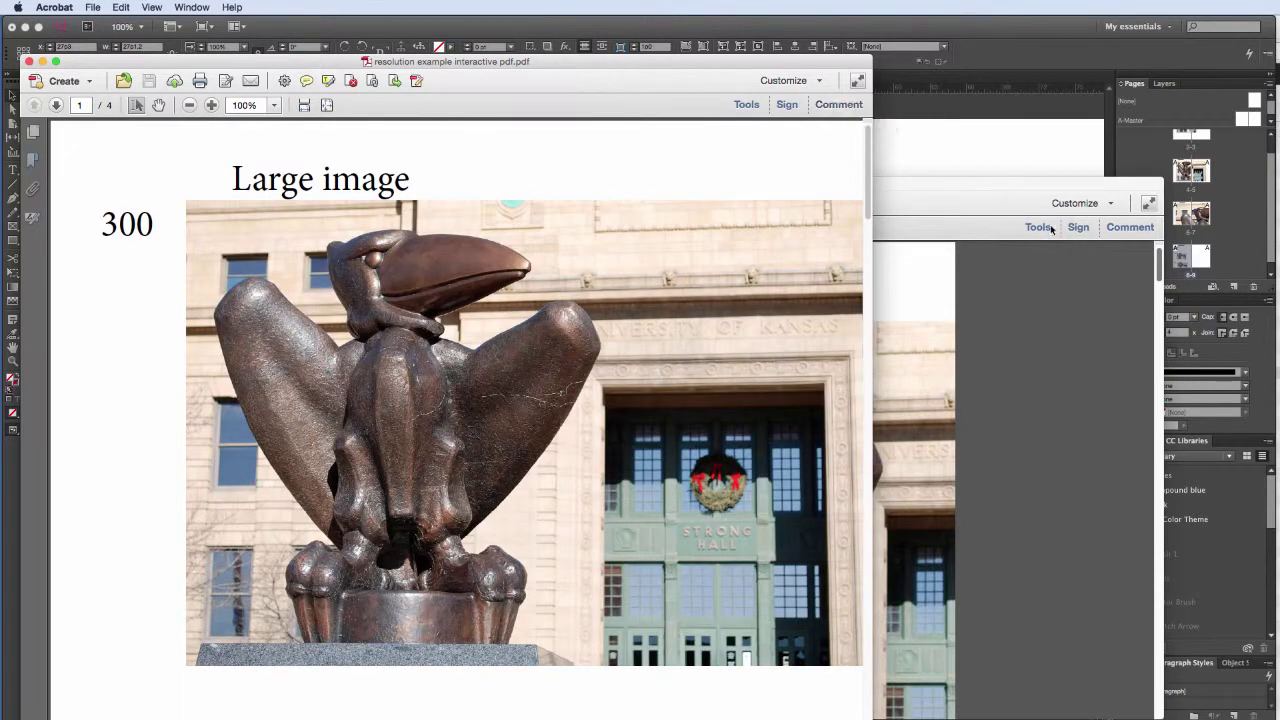
{"action": "left_click_drag", "start_coordinate": [997, 190], "coordinate": [1228, 44]}
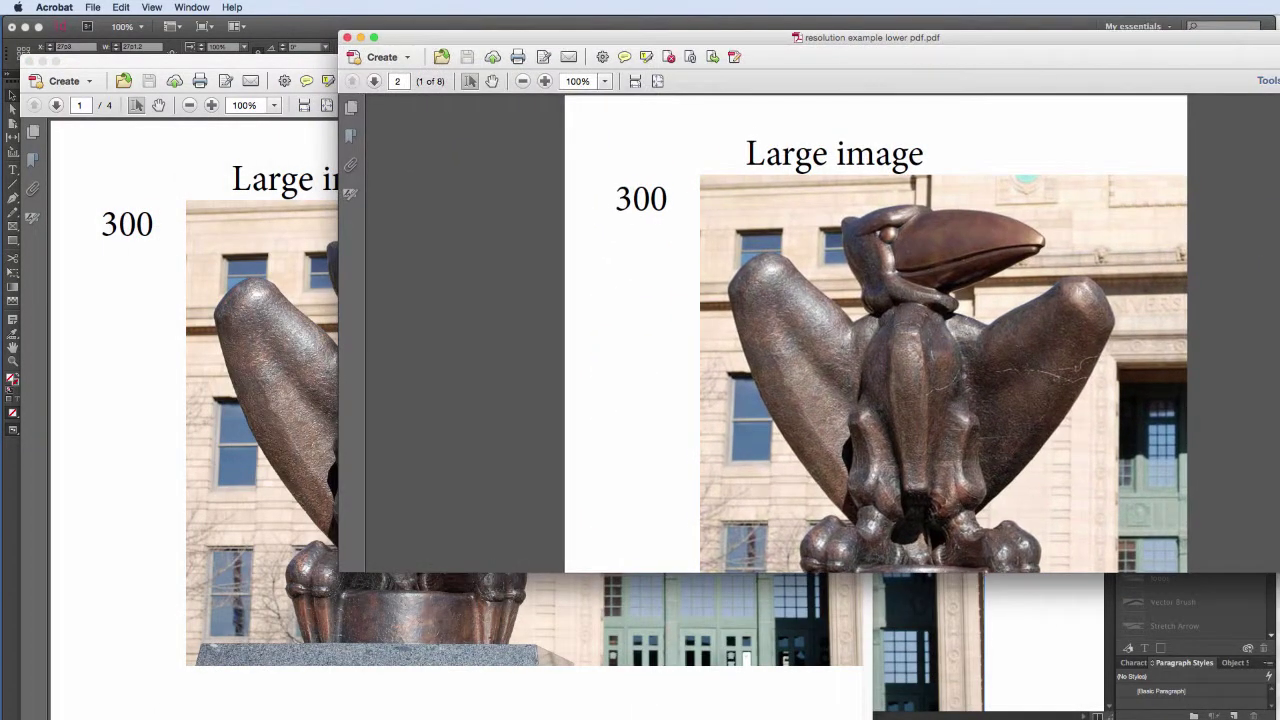
{"action": "double_click", "coordinate": [520, 42]}
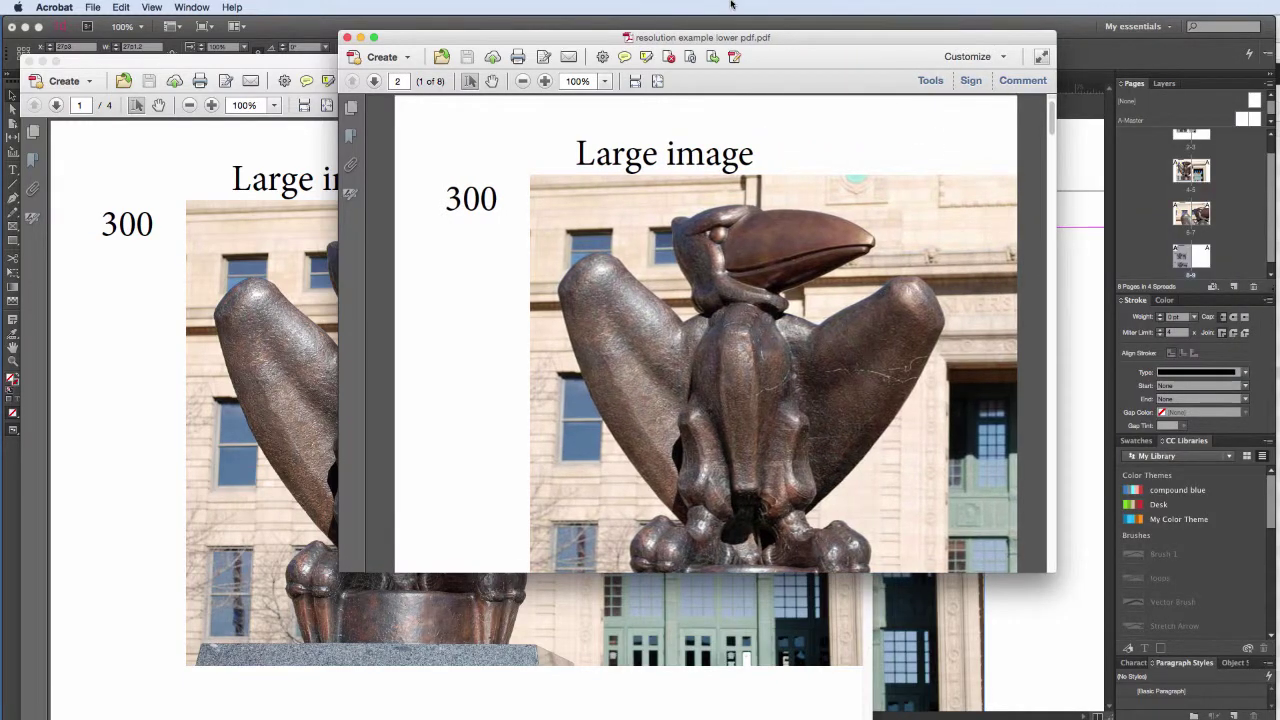
{"action": "left_click_drag", "start_coordinate": [677, 97], "coordinate": [722, 102]}
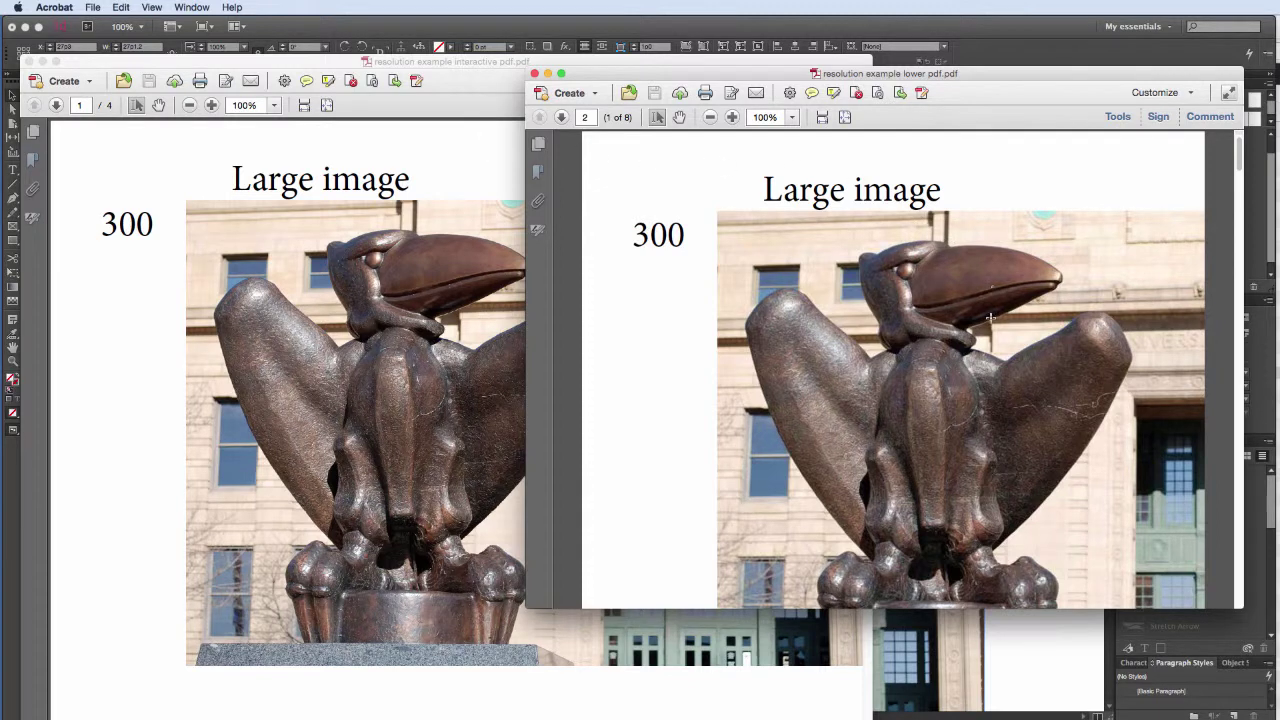
{"action": "scroll", "coordinate": [975, 327], "scroll_direction": "down", "scroll_amount": 5}
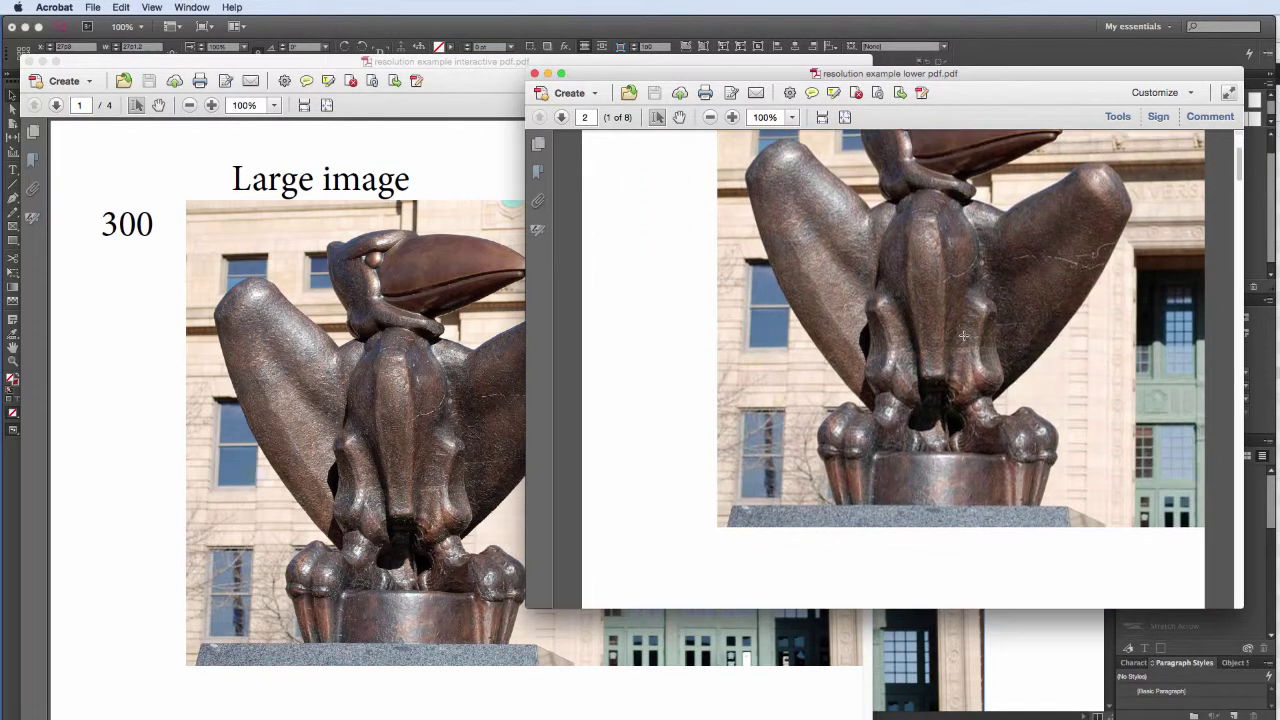